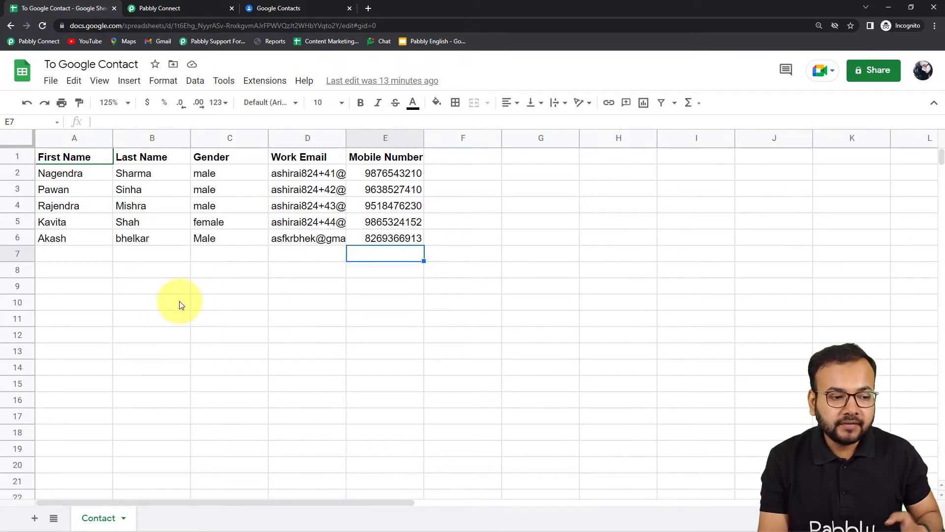
Look over the spreadsheet's available extensions, and switch to Google Contacts to view the existing contact list
{"action": "left_click", "coordinate": [266, 82]}
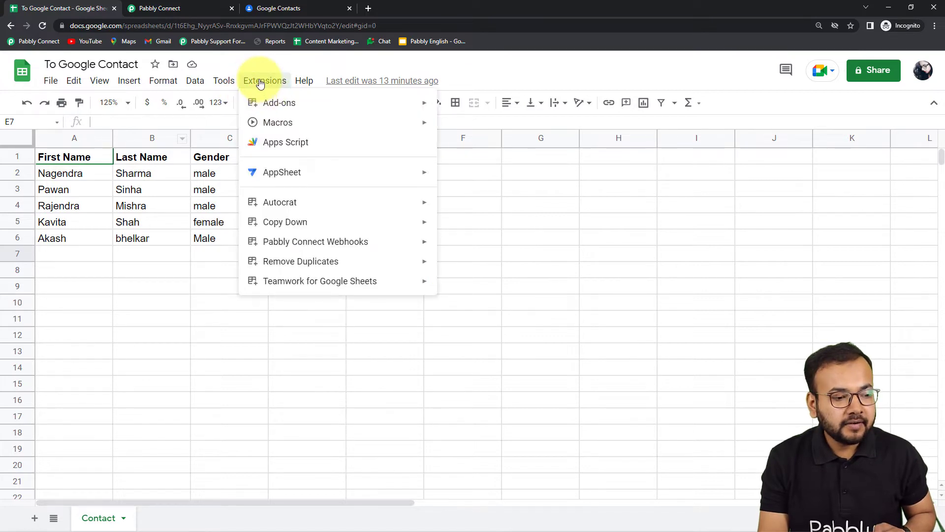
{"action": "mouse_move", "coordinate": [295, 249]}
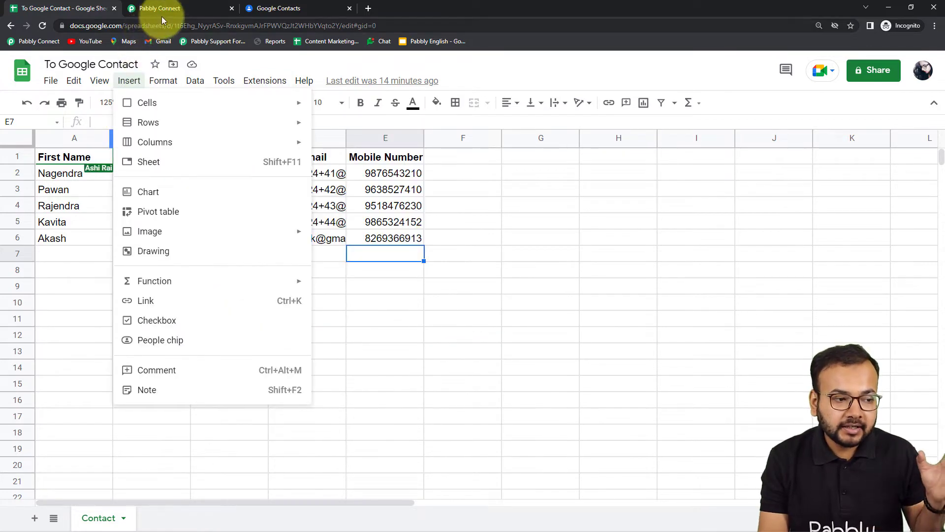
{"action": "left_click", "coordinate": [279, 13]}
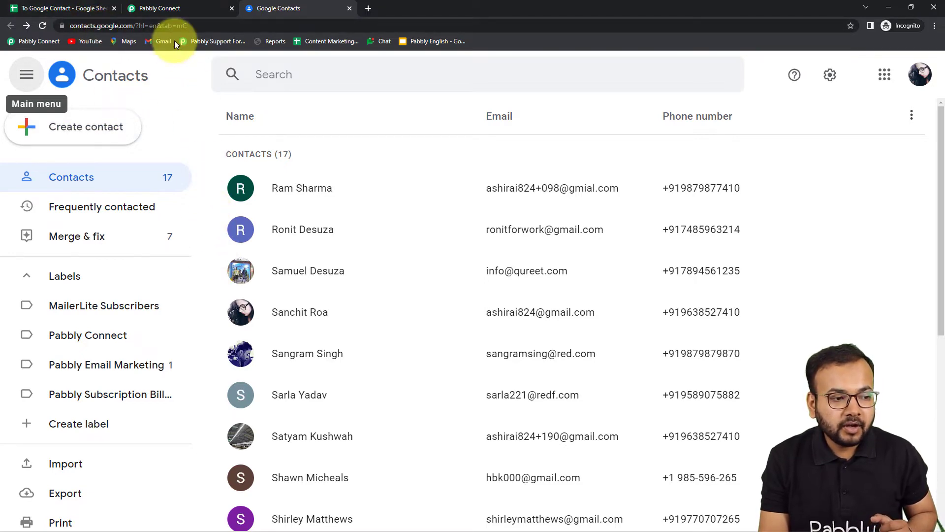
Switch to Pabbly Connect and create a workflow named "Send All Data from Google Sheets Automatically"
{"action": "left_click", "coordinate": [165, 8]}
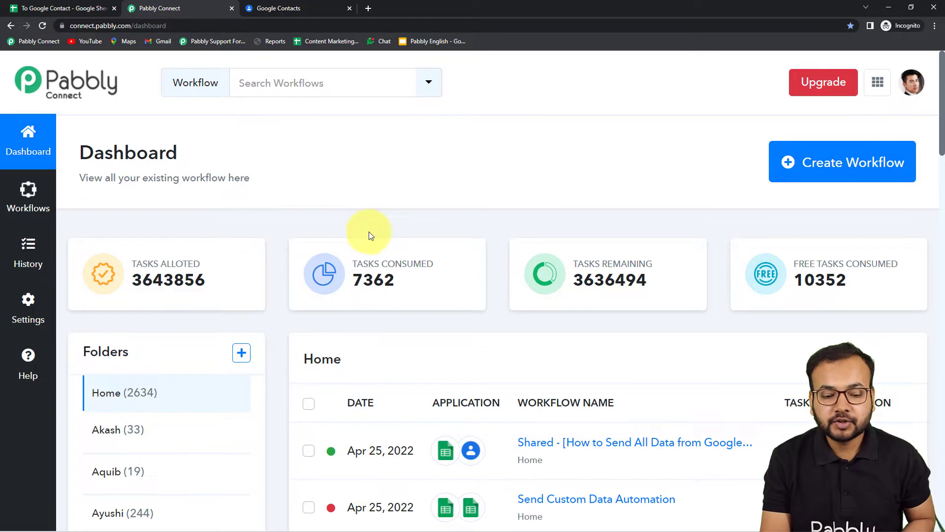
{"action": "scroll", "coordinate": [367, 230], "scroll_direction": "down", "scroll_amount": 3}
{"action": "scroll", "coordinate": [360, 232], "scroll_direction": "up", "scroll_amount": 3}
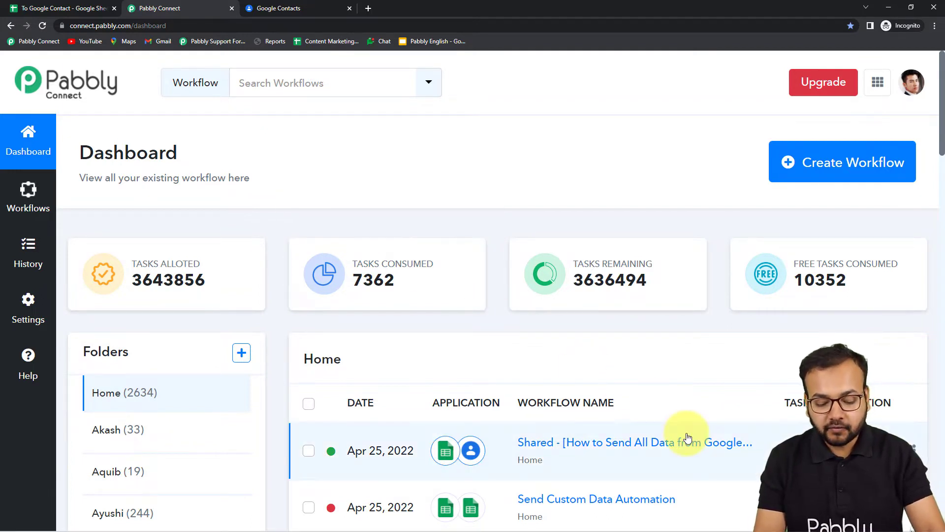
{"action": "left_click", "coordinate": [884, 178]}
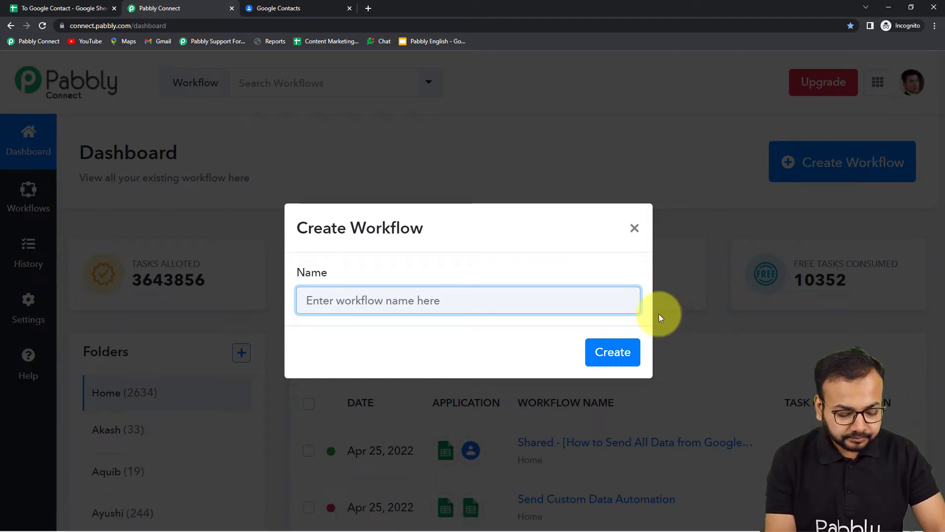
{"action": "type", "text": "Send Al"}
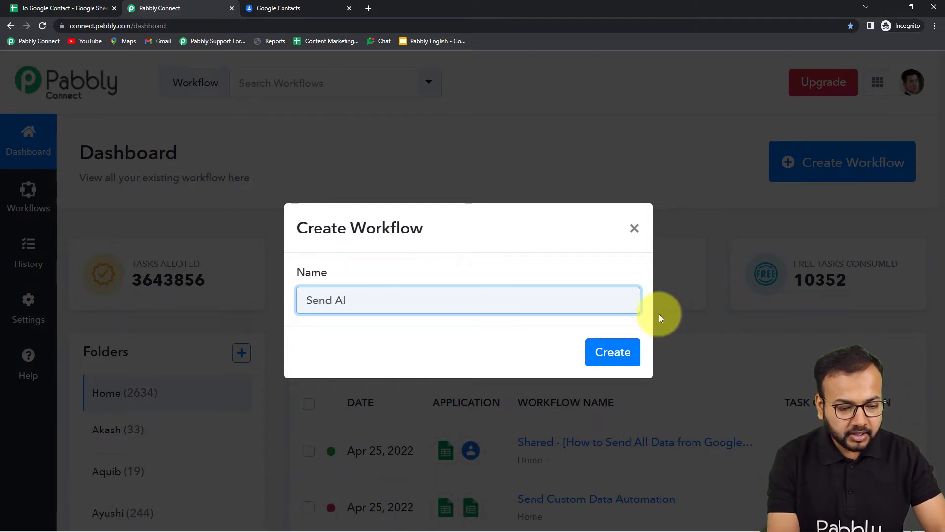
{"action": "type", "text": "l Data "}
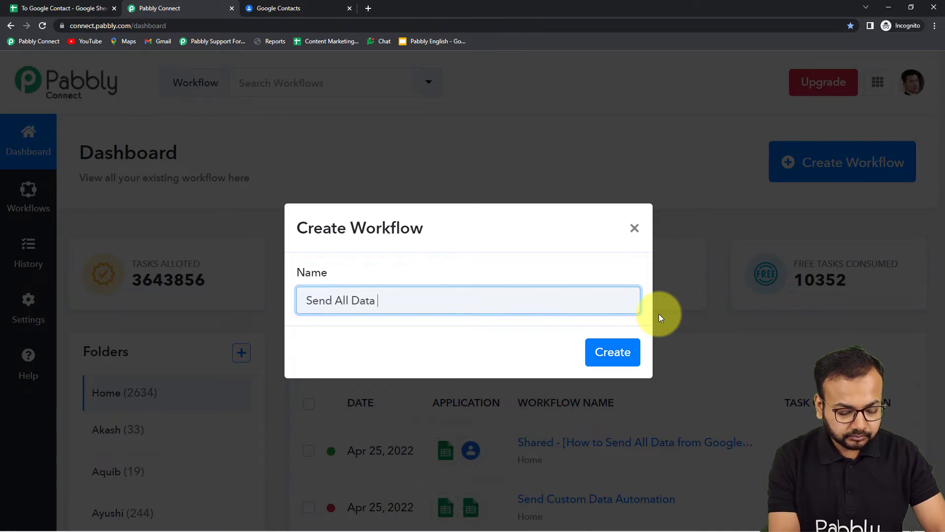
{"action": "type", "text": "from G"}
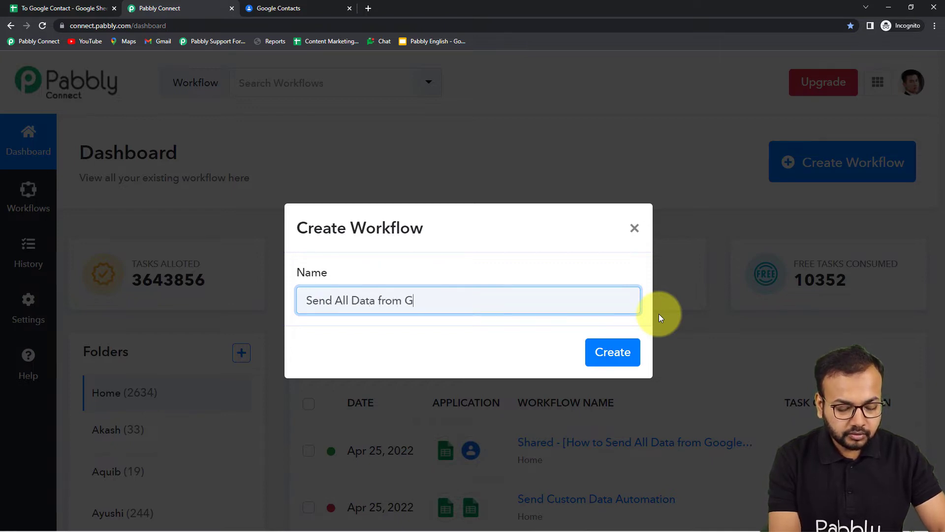
{"action": "type", "text": "oogle Shee"}
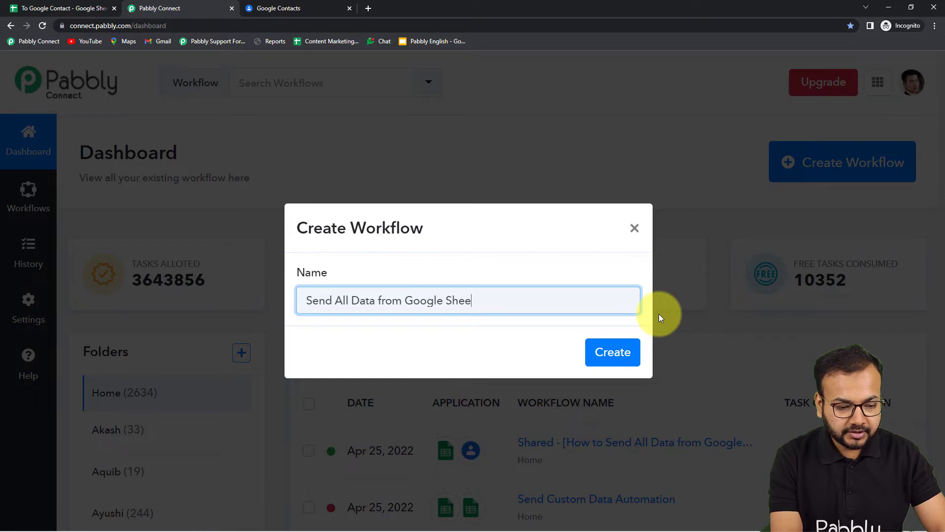
{"action": "type", "text": "ts Automatia"}
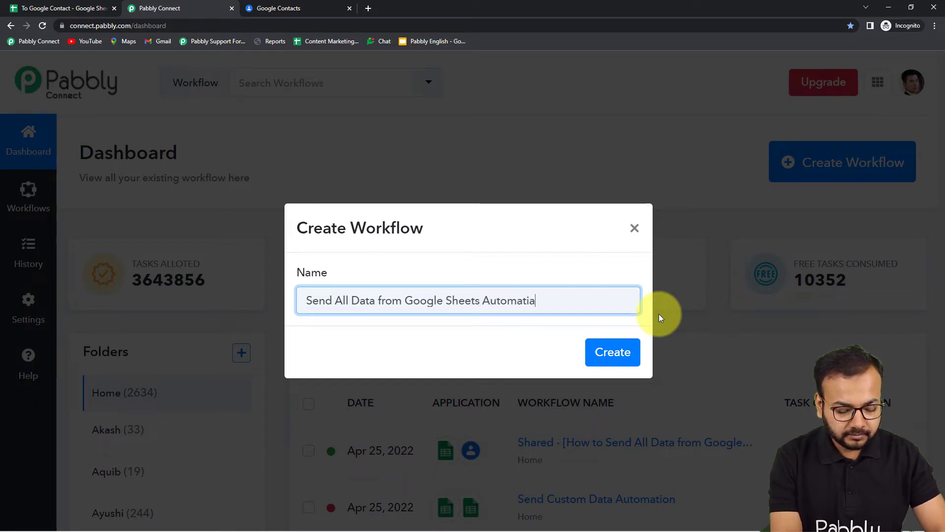
{"action": "key", "text": "BackSpace"}
{"action": "type", "text": "cally"}
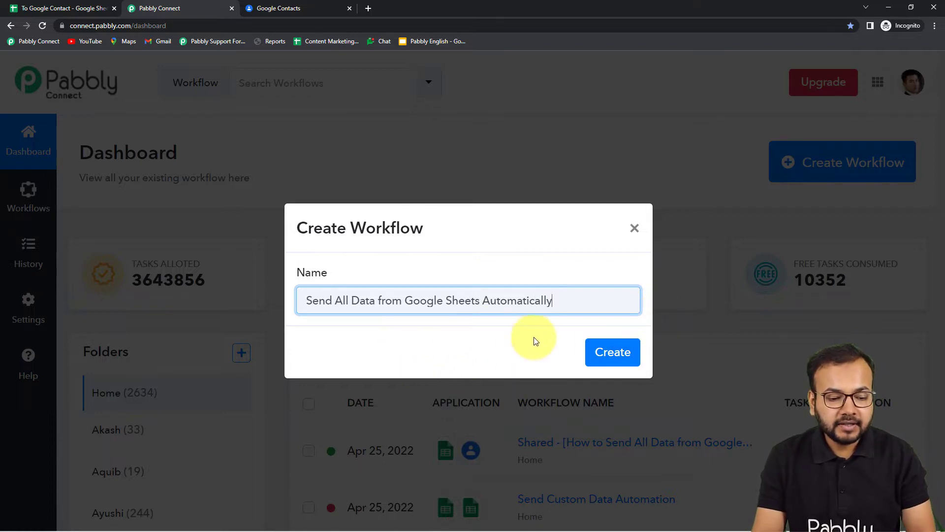
{"action": "left_click", "coordinate": [613, 352]}
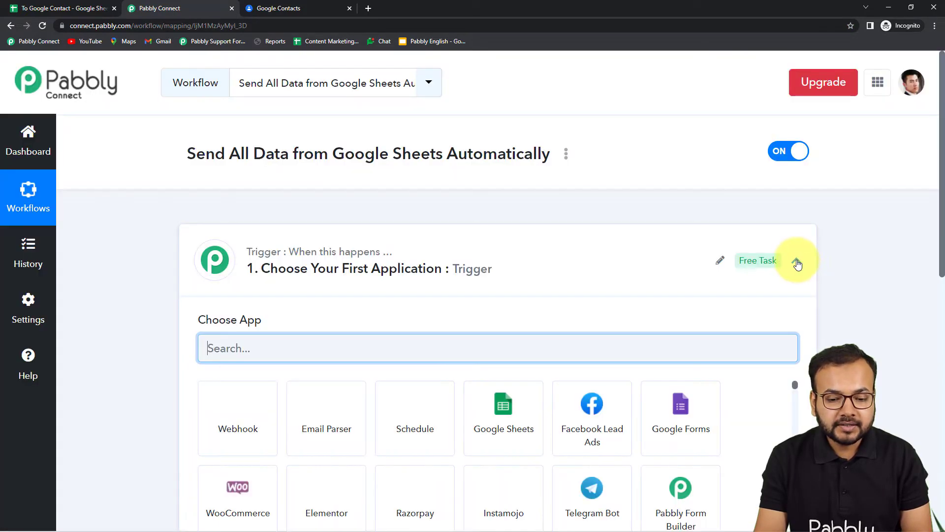
Set the workflow's trigger application to Google Sheets with the trigger event New or Updated Spreadsheet Row
{"action": "left_click", "coordinate": [800, 261]}
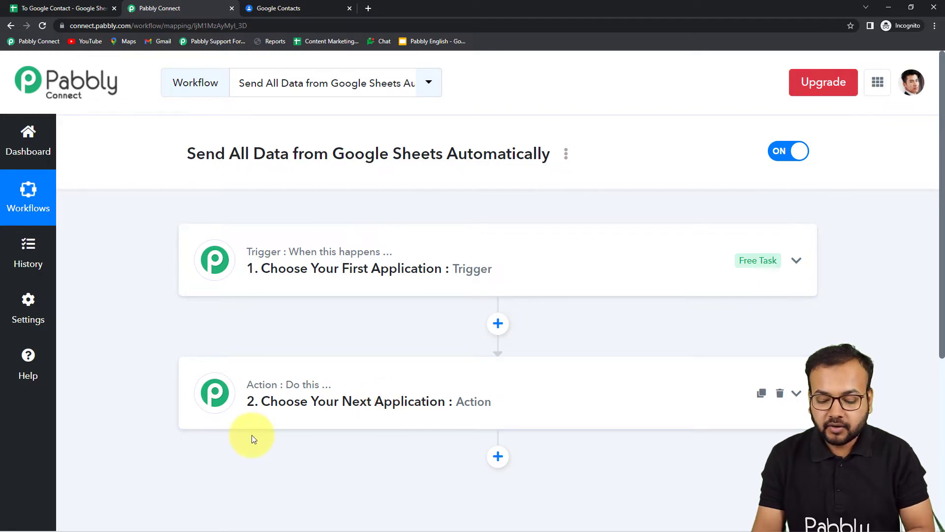
{"action": "left_click", "coordinate": [310, 254]}
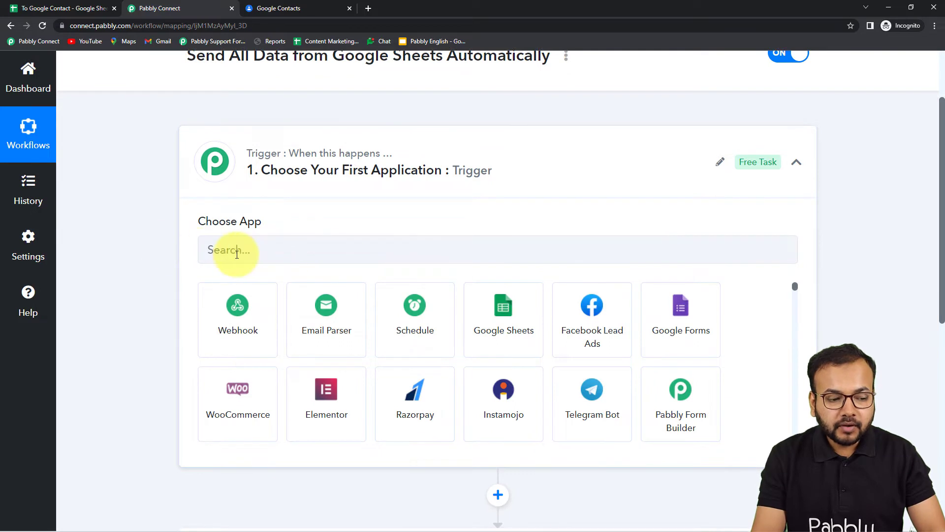
{"action": "left_click", "coordinate": [271, 250]}
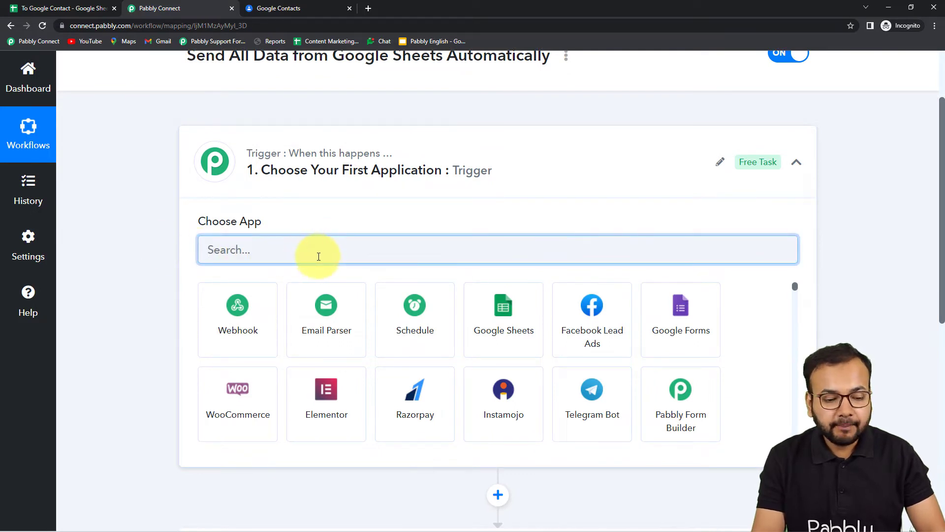
{"action": "type", "text": "go"}
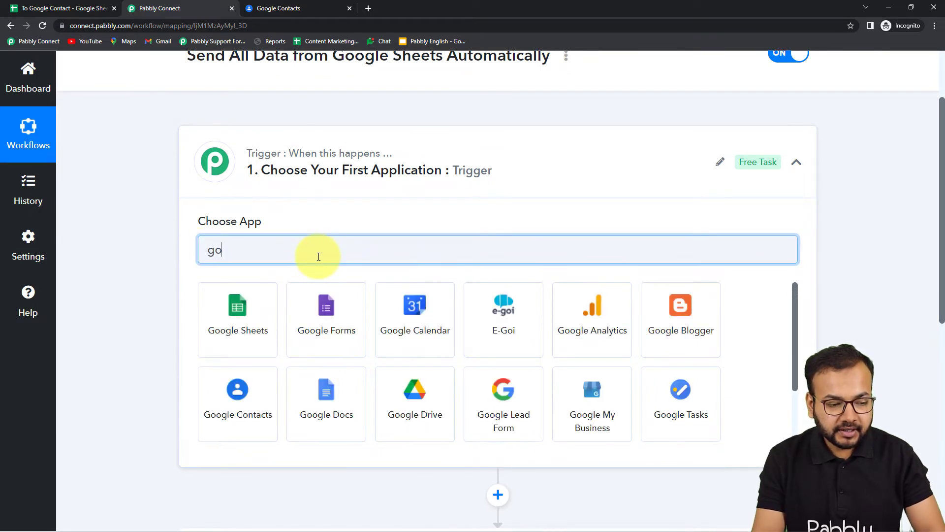
{"action": "left_click", "coordinate": [242, 329]}
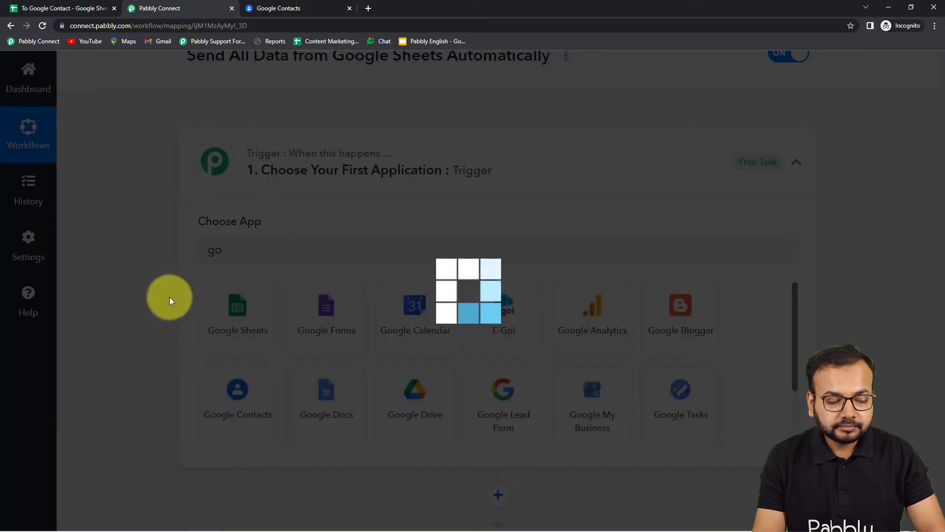
{"action": "scroll", "coordinate": [158, 325], "scroll_direction": "down", "scroll_amount": 2}
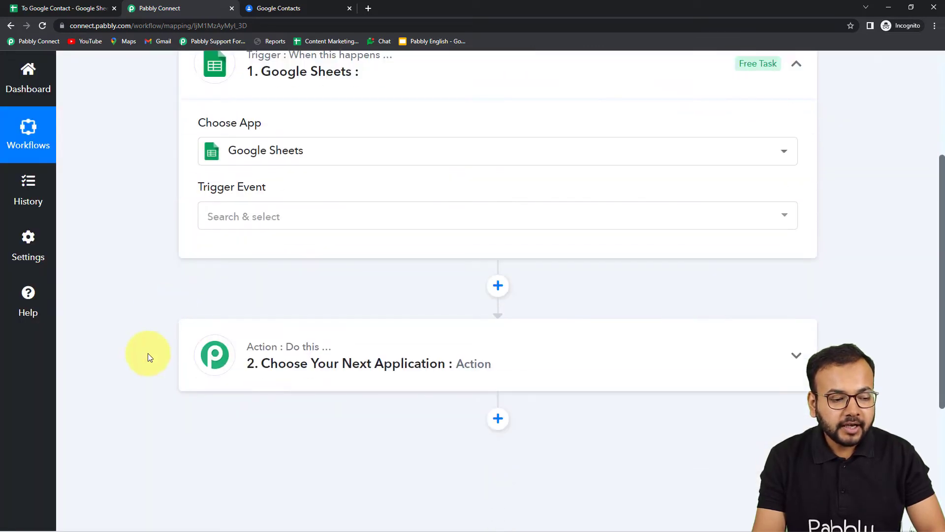
{"action": "left_click", "coordinate": [327, 224]}
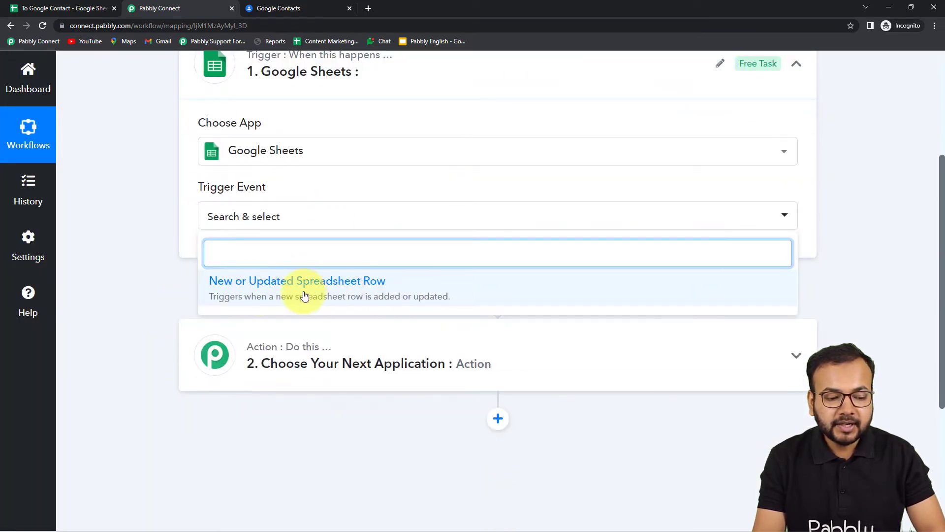
{"action": "left_click", "coordinate": [343, 294]}
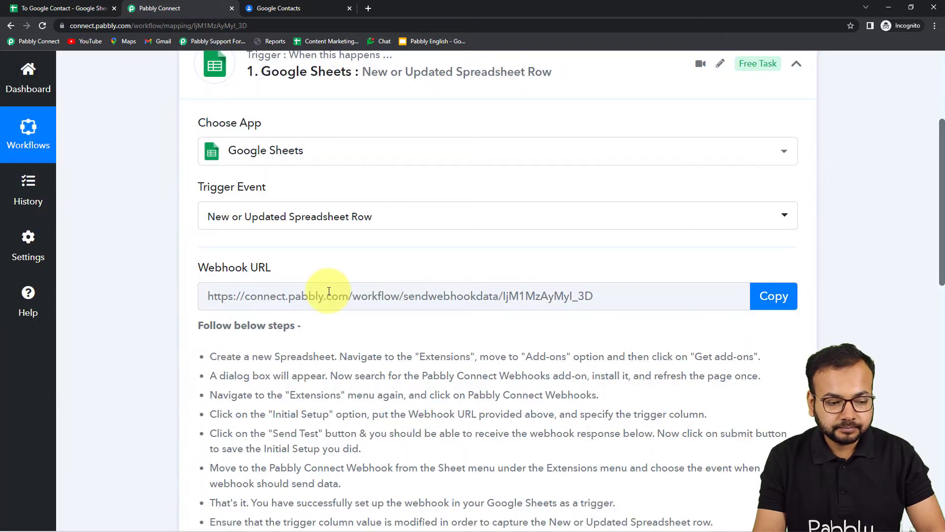
Review the trigger's setup instructions and copy its webhook URL
{"action": "scroll", "coordinate": [329, 291], "scroll_direction": "down", "scroll_amount": 2}
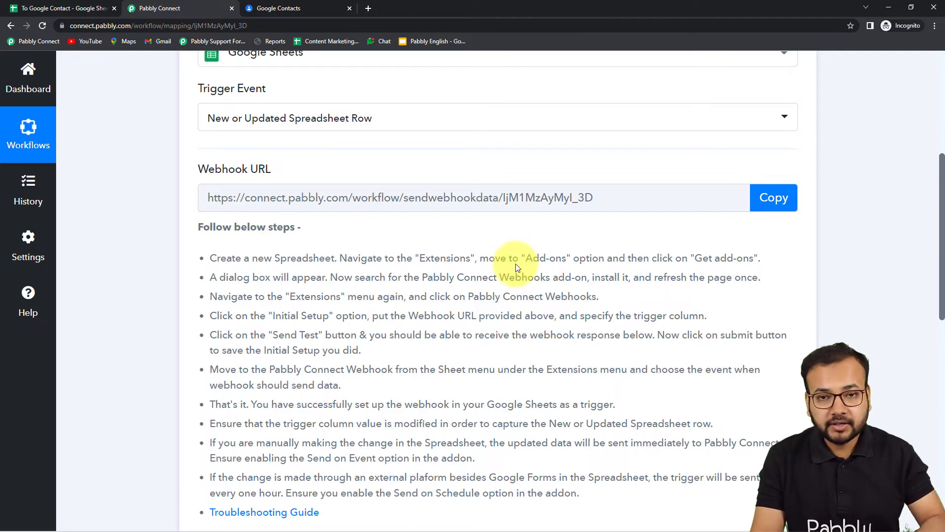
{"action": "scroll", "coordinate": [507, 280], "scroll_direction": "down", "scroll_amount": 2}
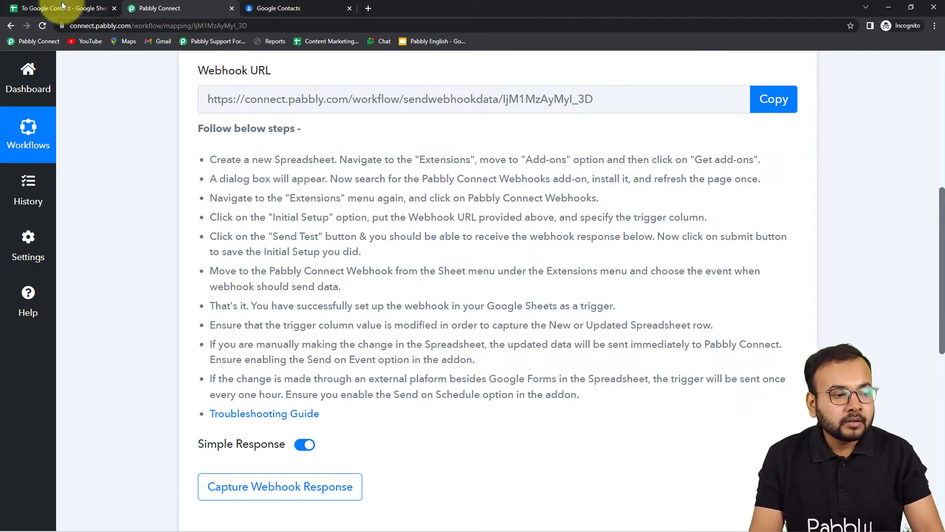
{"action": "left_click", "coordinate": [782, 101]}
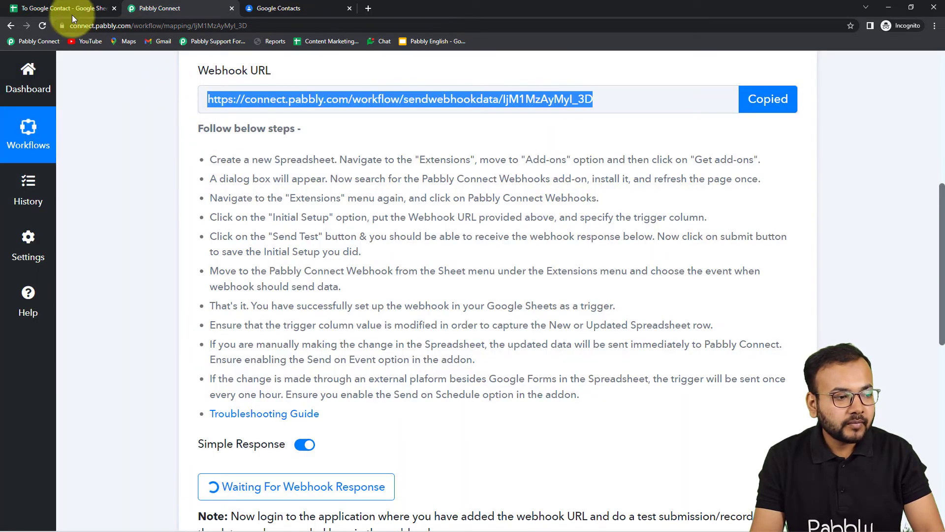
Switch to the To Google Contact spreadsheet, look up the Pabbly Connect Webhooks add-on in the Google Workspace Marketplace, and close the marketplace
{"action": "left_click", "coordinate": [75, 10]}
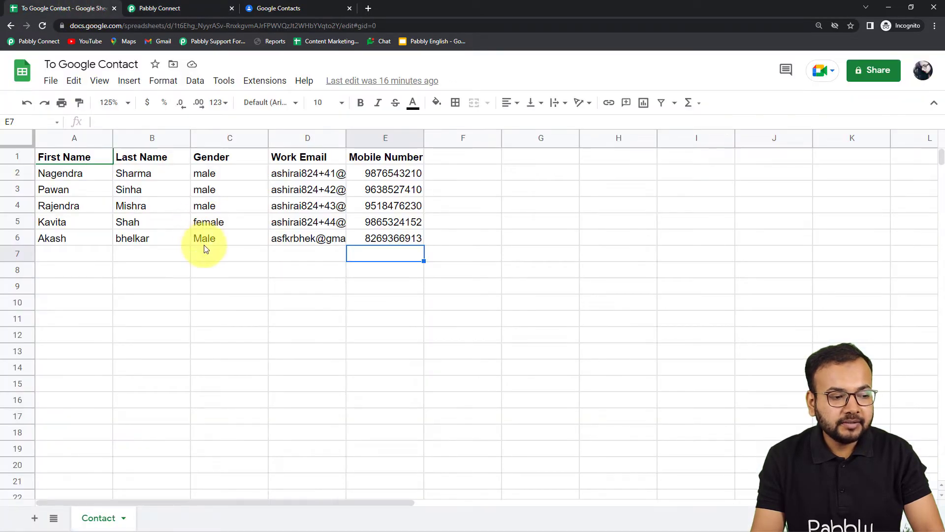
{"action": "left_click", "coordinate": [261, 84]}
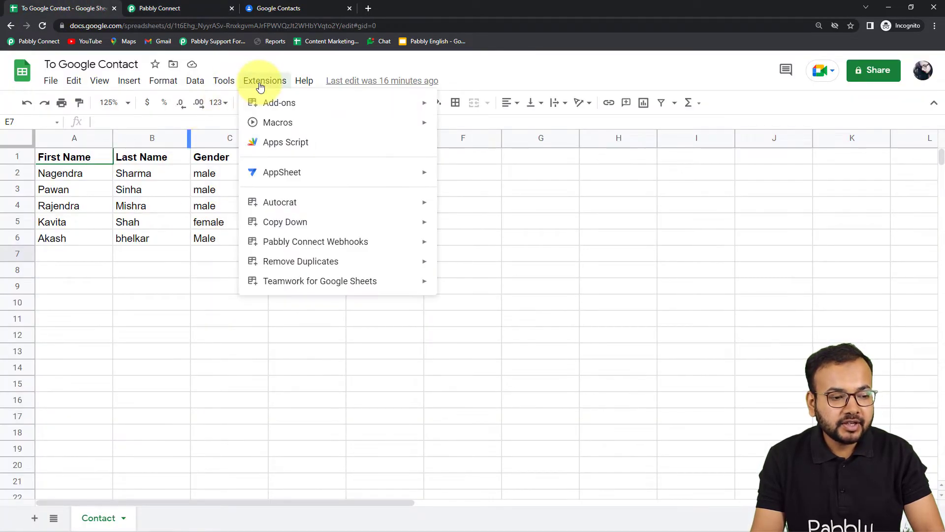
{"action": "mouse_move", "coordinate": [265, 105]}
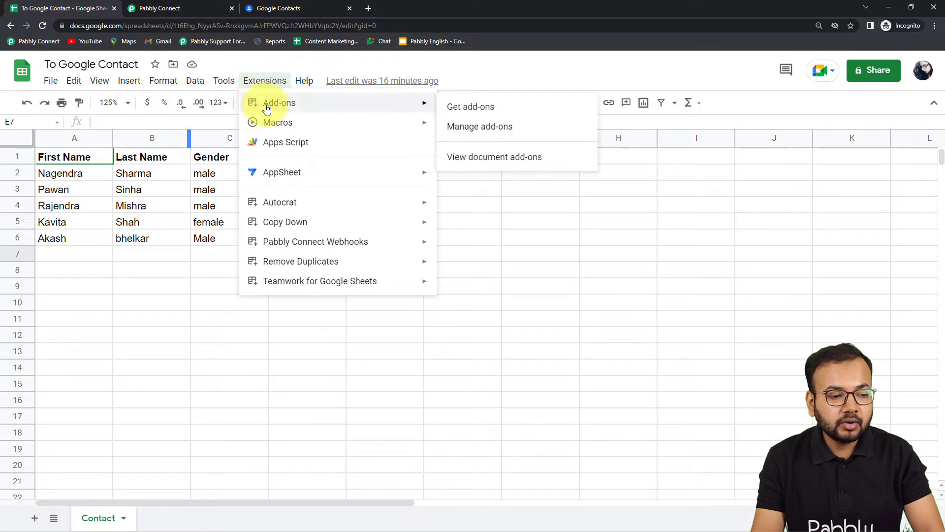
{"action": "left_click", "coordinate": [471, 108]}
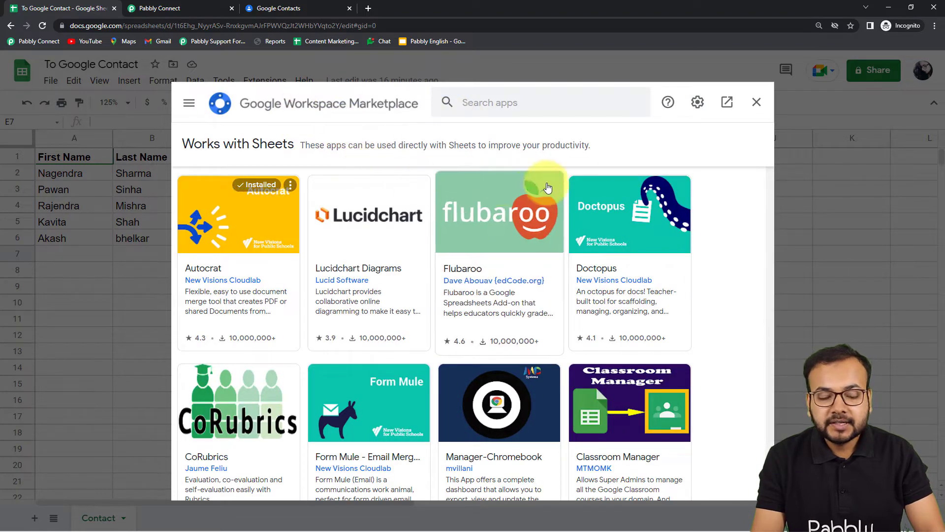
{"action": "left_click", "coordinate": [529, 106]}
{"action": "type", "text": "p"}
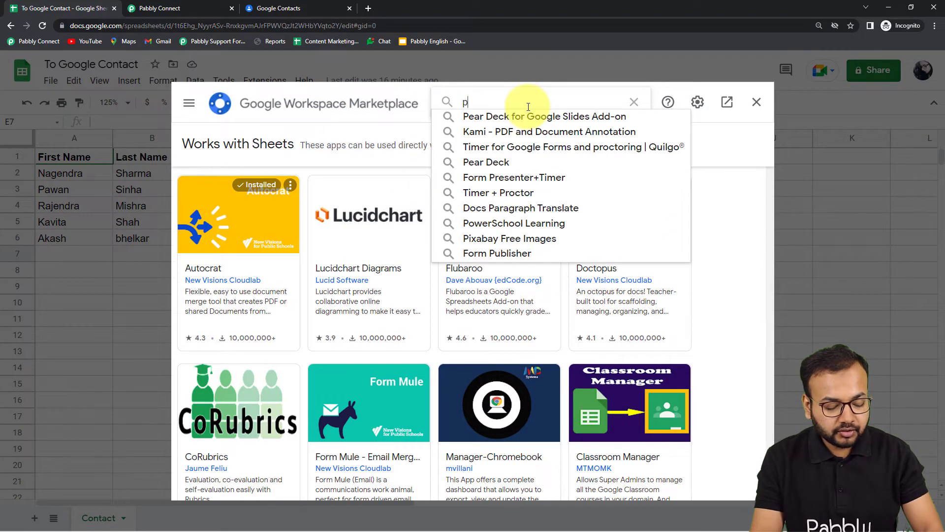
{"action": "type", "text": "abb"}
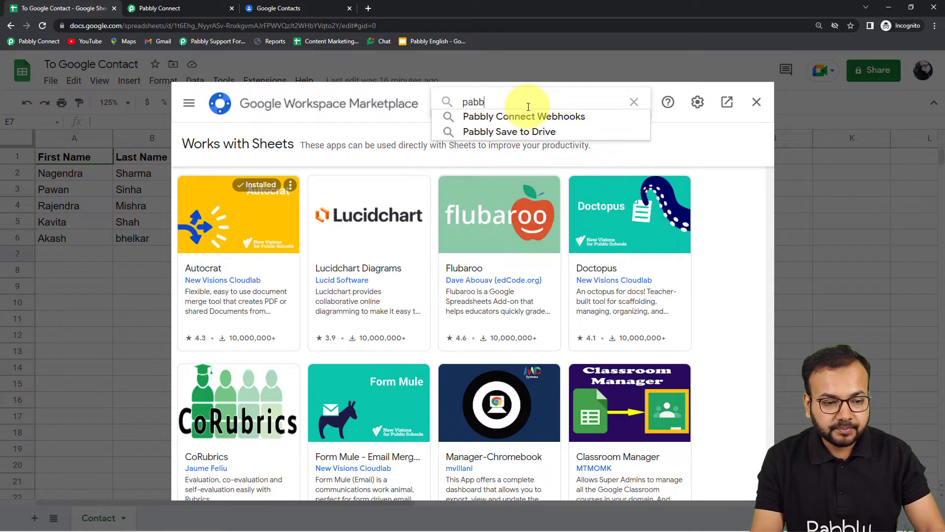
{"action": "left_click", "coordinate": [516, 118]}
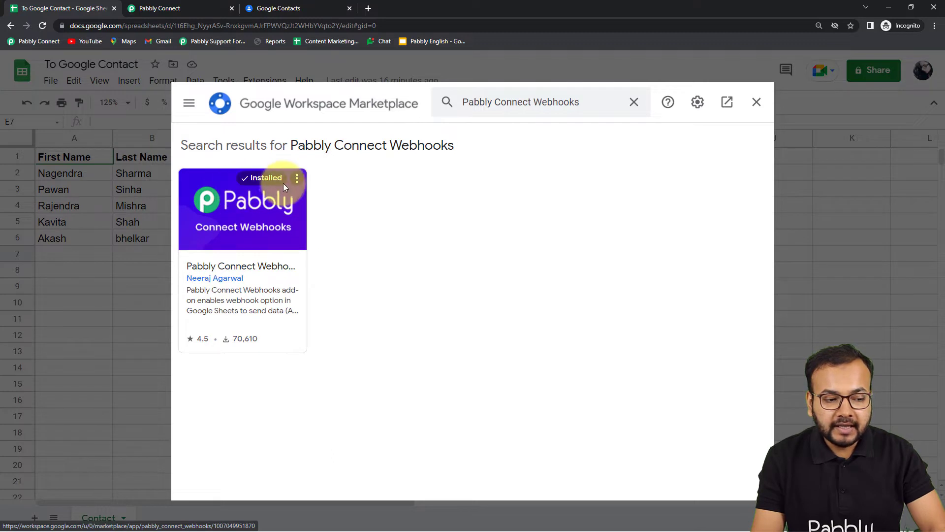
{"action": "left_click", "coordinate": [757, 102]}
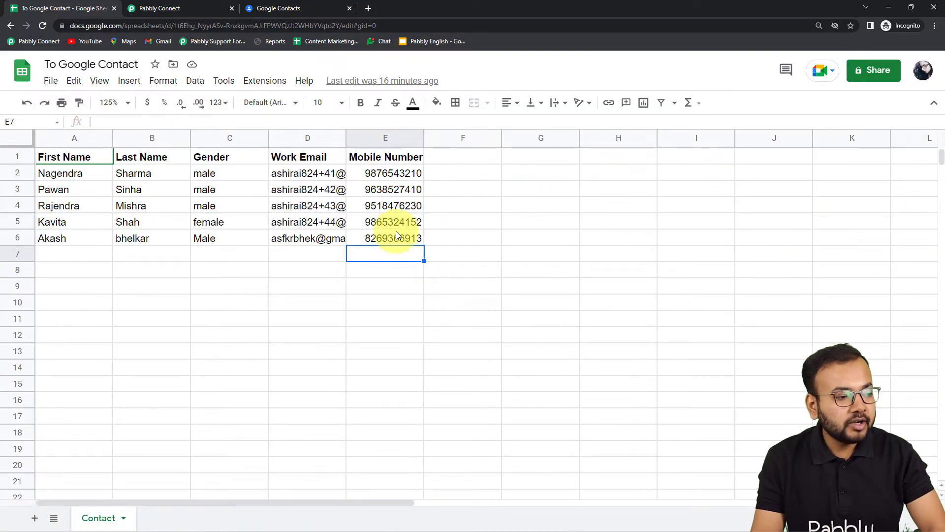
Reload the To Google Contact spreadsheet and look at the initial setup of the Pabbly Connect Webhooks add-on
{"action": "left_click", "coordinate": [42, 27]}
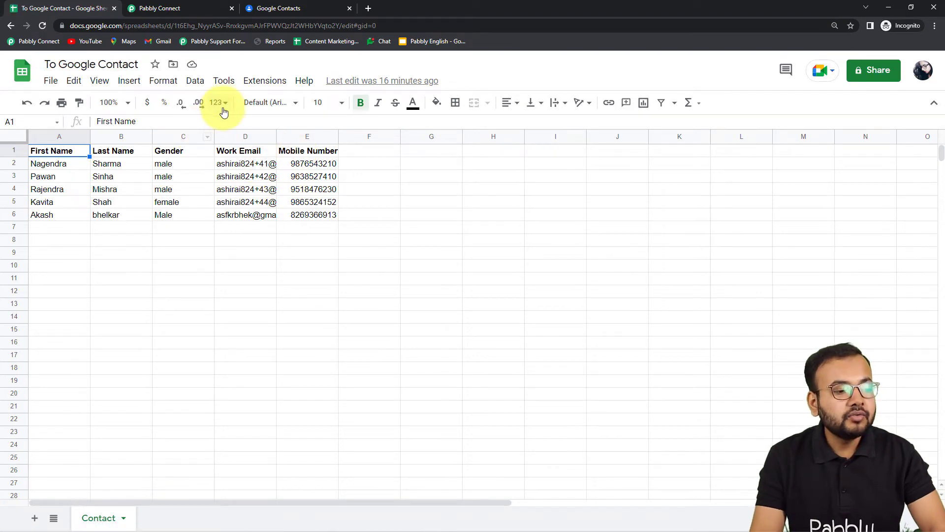
{"action": "left_click", "coordinate": [257, 82]}
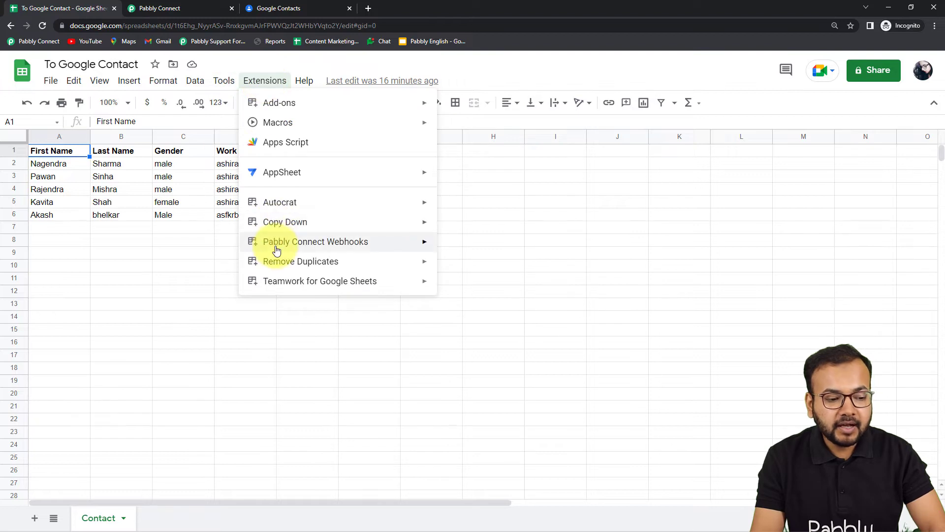
{"action": "mouse_move", "coordinate": [320, 245]}
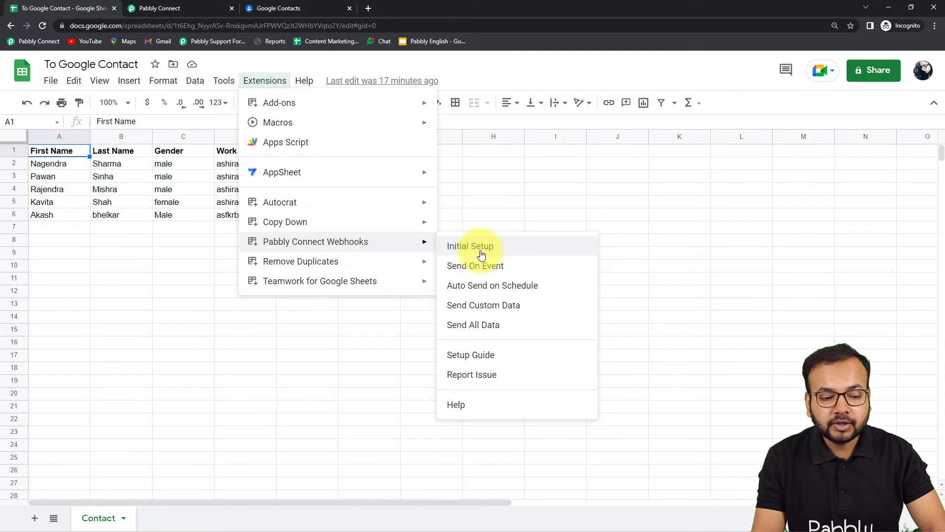
{"action": "left_click", "coordinate": [482, 254]}
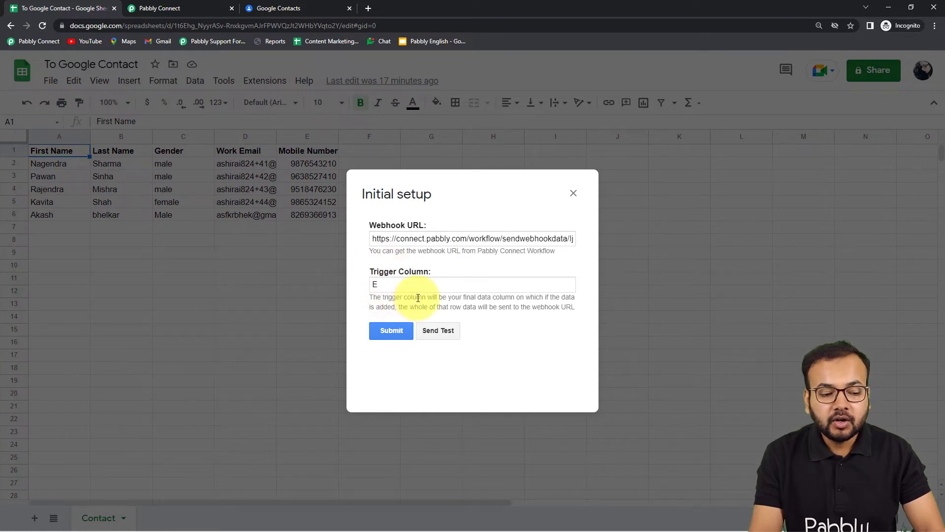
{"action": "left_click", "coordinate": [573, 195]}
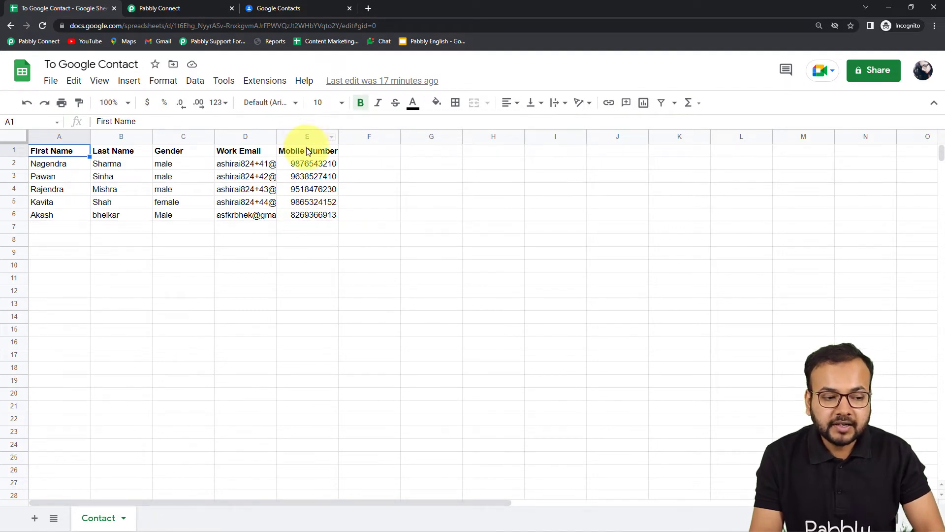
Replace the webhook URL in the Pabbly Connect Webhooks initial setup with the URL copied from the workflow
{"action": "left_click", "coordinate": [265, 83]}
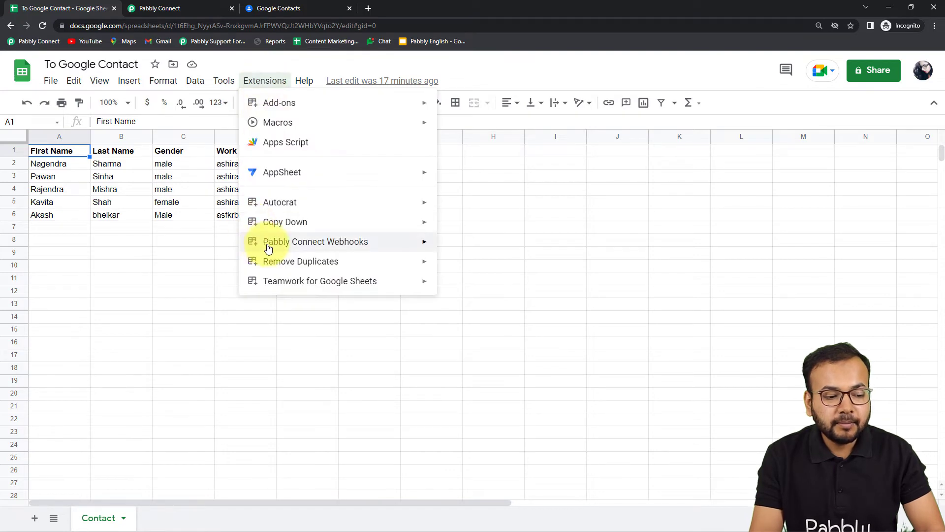
{"action": "mouse_move", "coordinate": [369, 244]}
{"action": "left_click", "coordinate": [468, 247]}
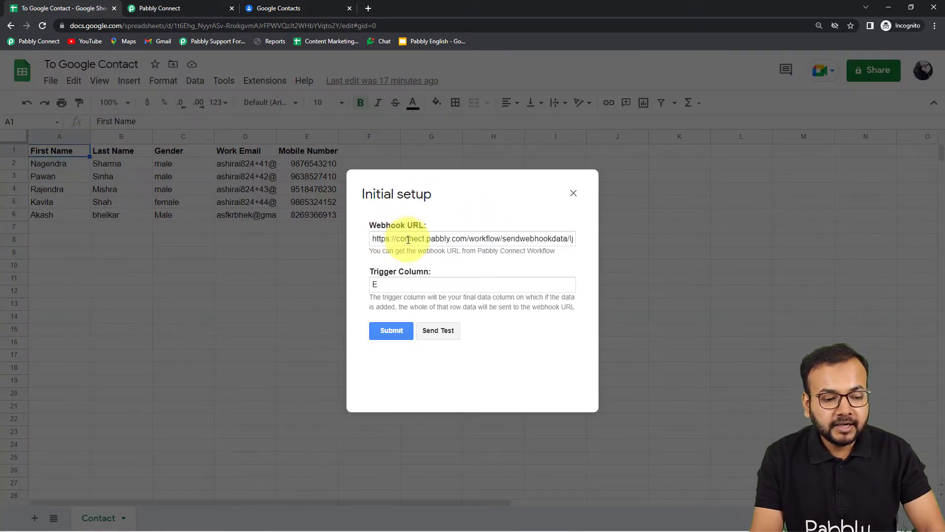
{"action": "triple_click", "coordinate": [403, 240]}
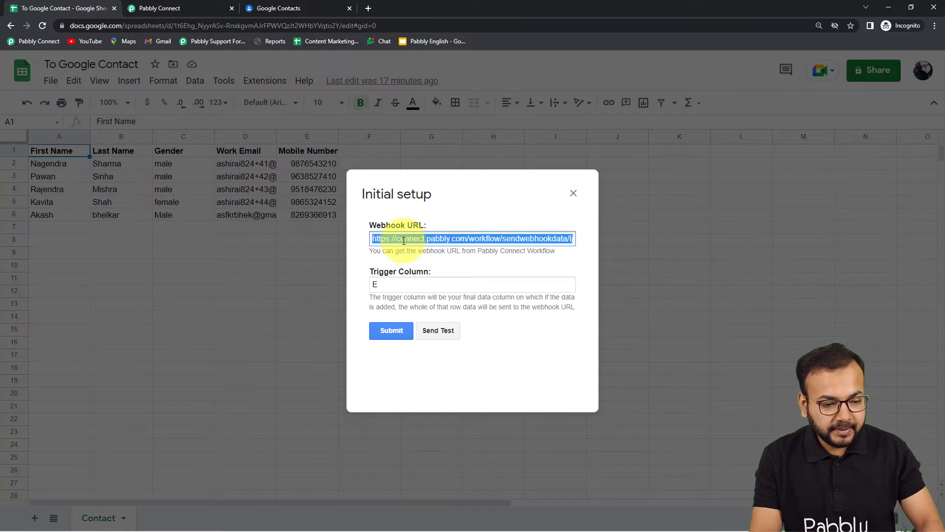
{"action": "right_click", "coordinate": [401, 238]}
{"action": "left_click", "coordinate": [429, 305]}
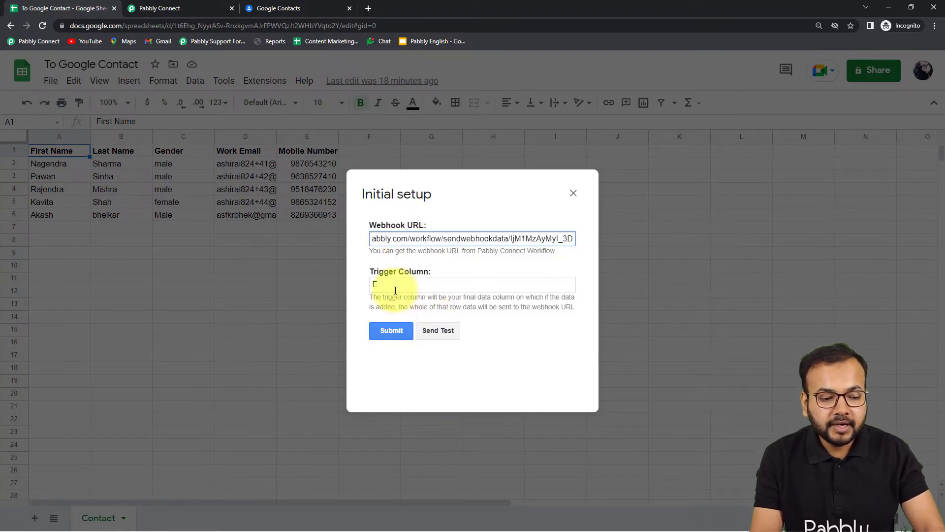
{"action": "left_click", "coordinate": [416, 310]}
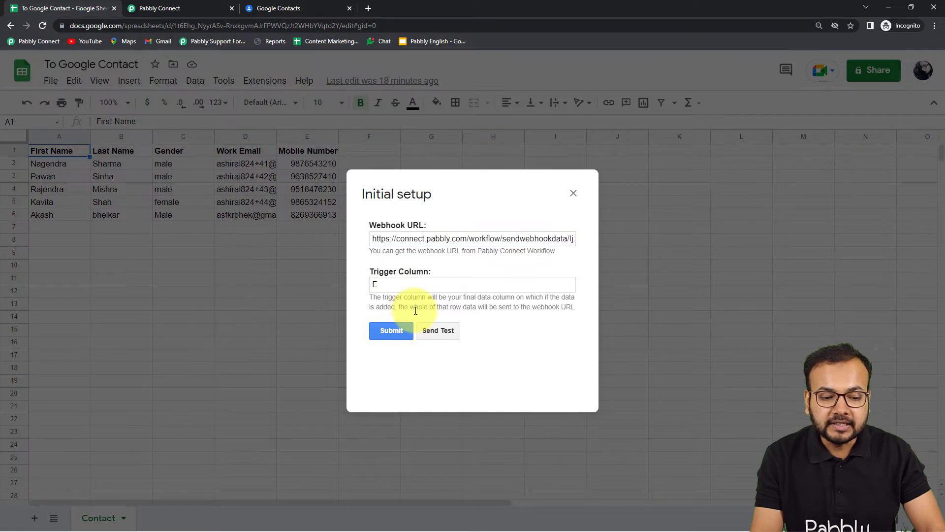
Switch to Pabbly Connect to check the trigger's webhook URL and response status, comparing them with the spreadsheet's initial setup
{"action": "left_click", "coordinate": [193, 4]}
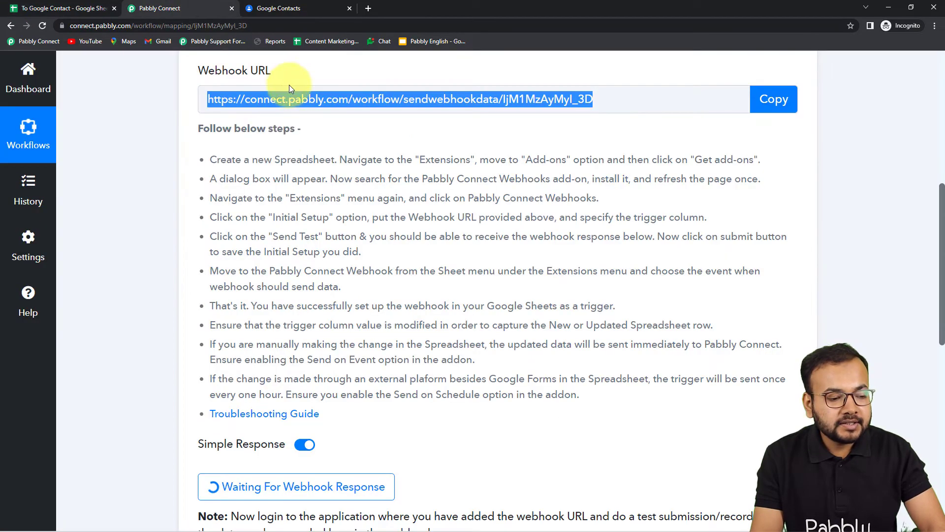
{"action": "scroll", "coordinate": [237, 208], "scroll_direction": "down", "scroll_amount": 2}
{"action": "scroll", "coordinate": [272, 70], "scroll_direction": "up", "scroll_amount": 2}
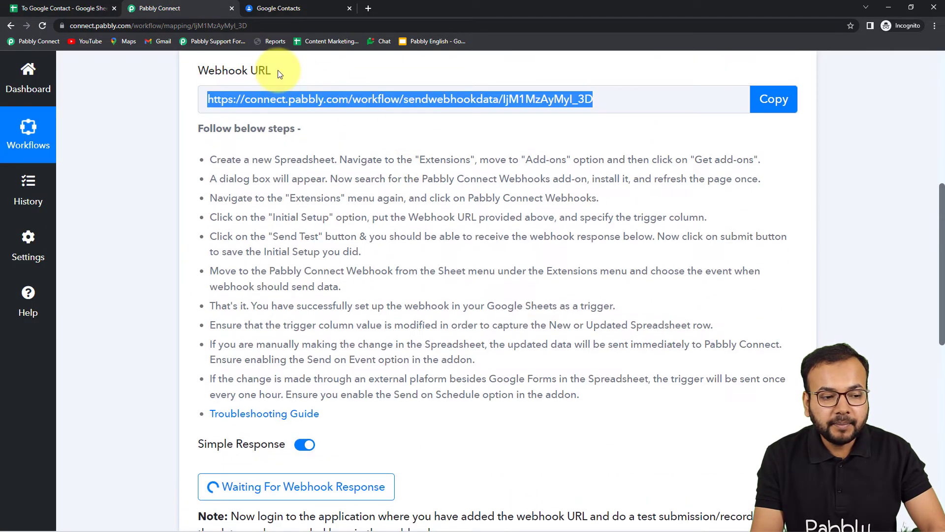
{"action": "scroll", "coordinate": [541, 192], "scroll_direction": "down", "scroll_amount": 3}
{"action": "scroll", "coordinate": [436, 260], "scroll_direction": "down", "scroll_amount": 3}
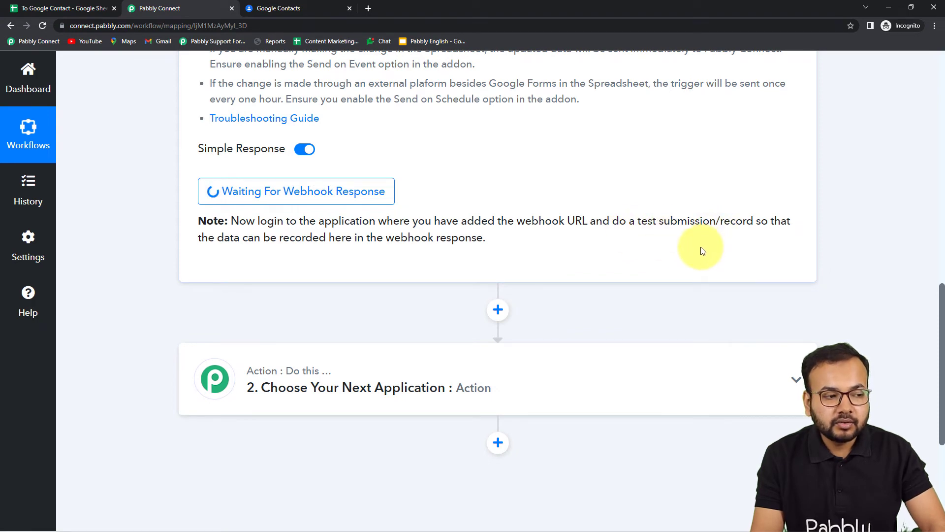
{"action": "left_click", "coordinate": [33, 5]}
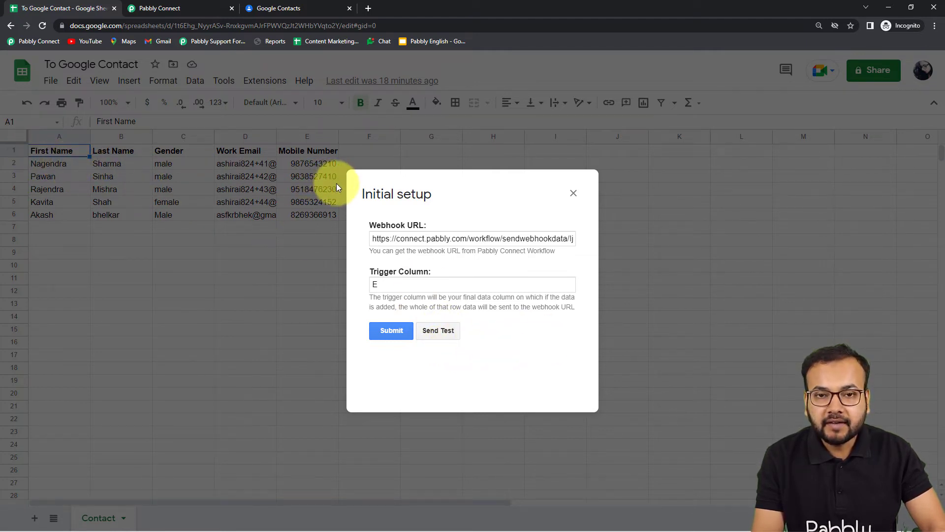
{"action": "left_click", "coordinate": [191, 9]}
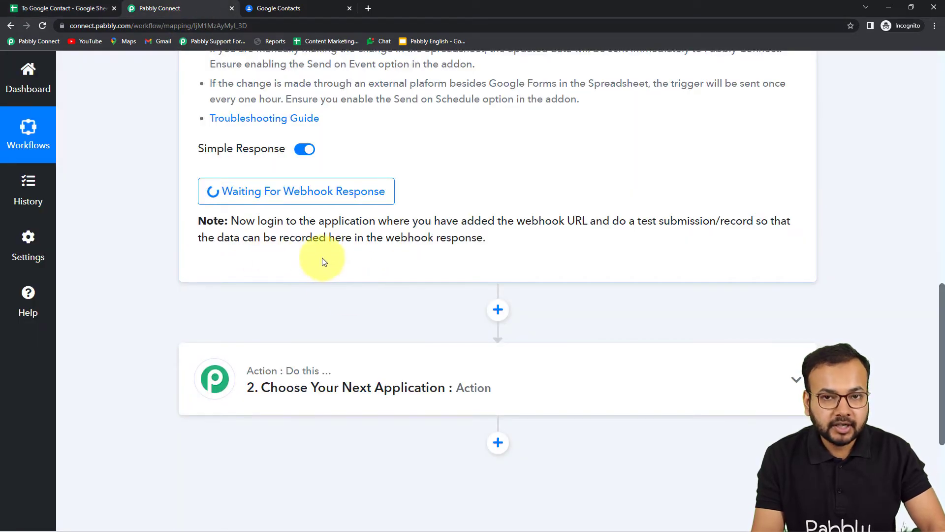
Send test data from the spreadsheet's initial setup and examine the response received by the Pabbly Connect trigger
{"action": "left_click", "coordinate": [86, 8]}
{"action": "left_click", "coordinate": [441, 331]}
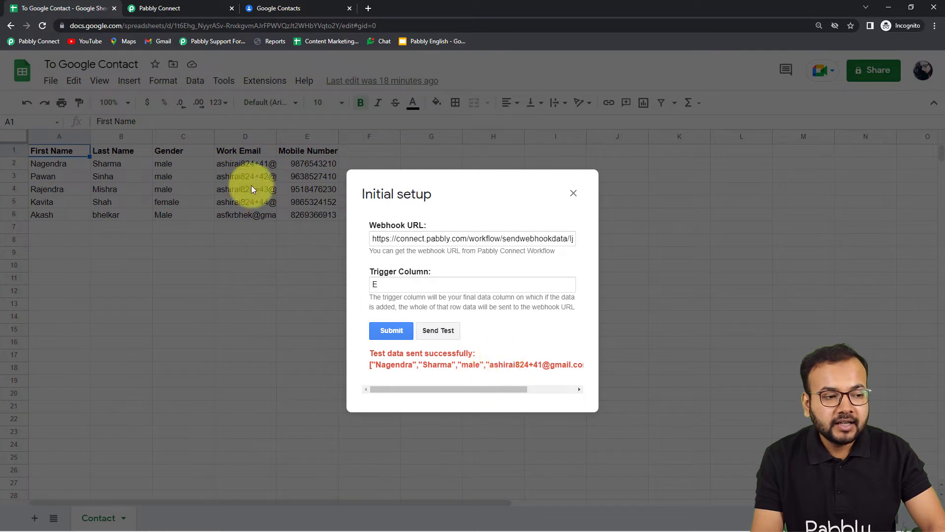
{"action": "left_click", "coordinate": [181, 7]}
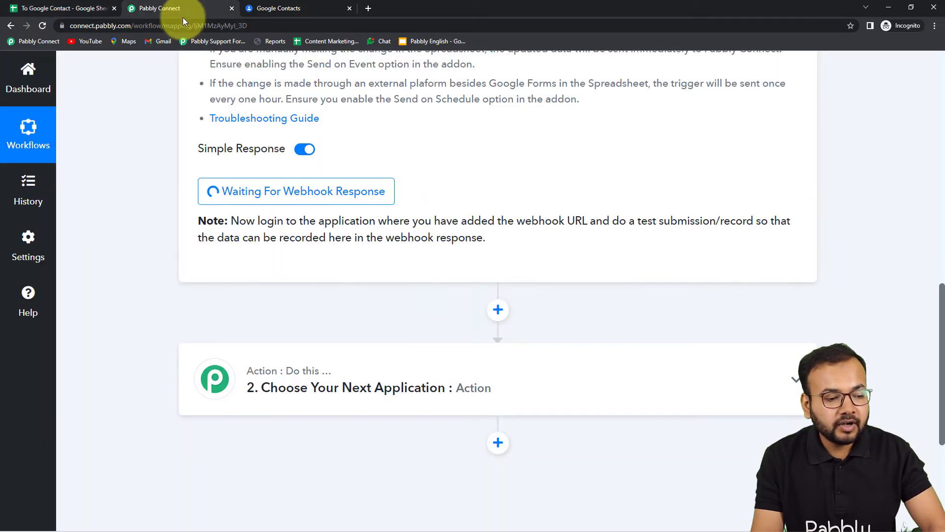
{"action": "scroll", "coordinate": [98, 163], "scroll_direction": "down", "scroll_amount": 3}
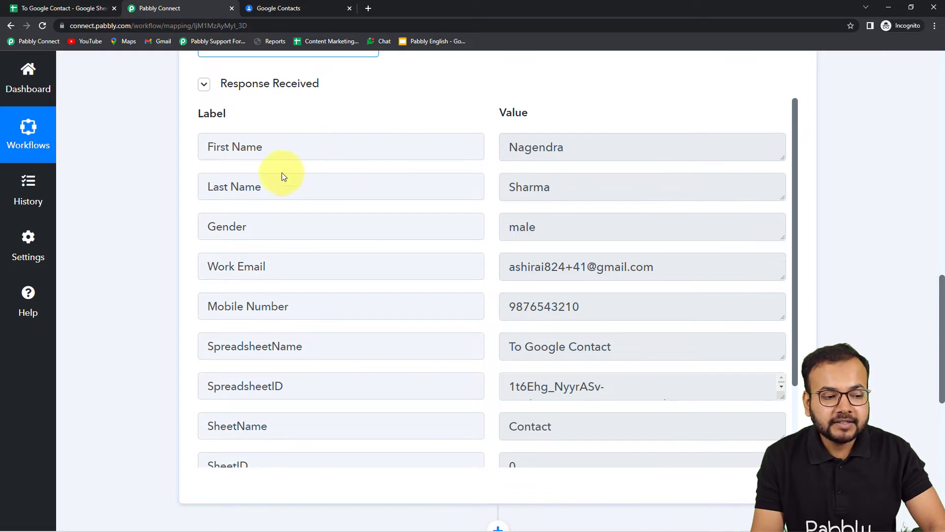
{"action": "scroll", "coordinate": [262, 249], "scroll_direction": "down", "scroll_amount": 1}
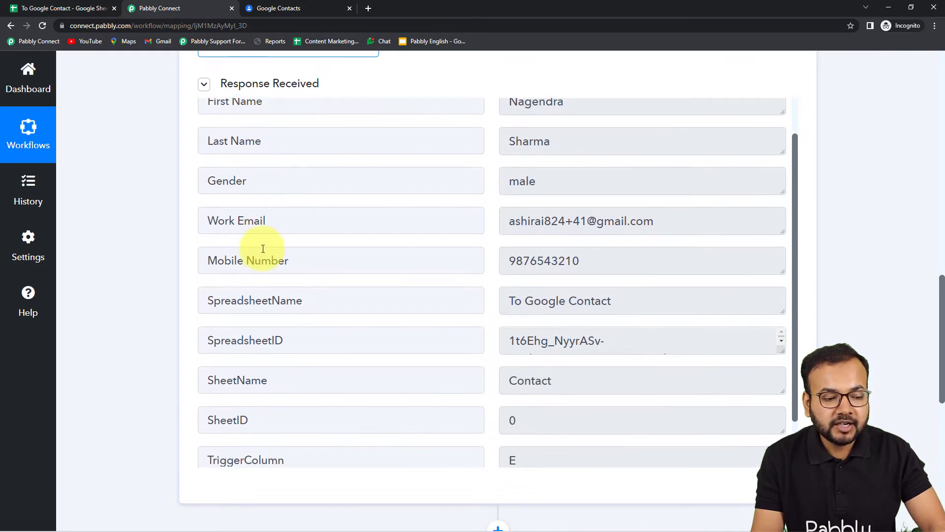
{"action": "scroll", "coordinate": [276, 276], "scroll_direction": "down", "scroll_amount": 1}
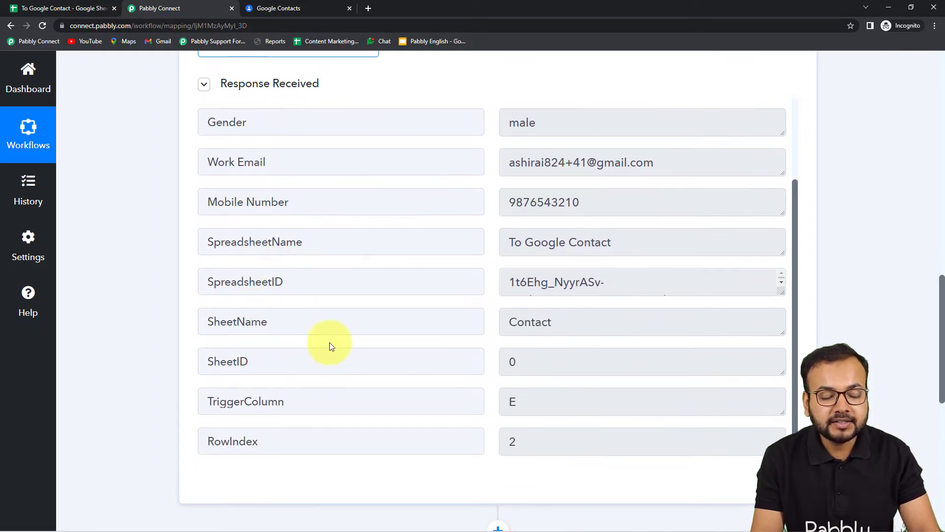
Submit the initial setup in the spreadsheet and return to the Pabbly Connect workflow's empty action step
{"action": "left_click", "coordinate": [95, 14]}
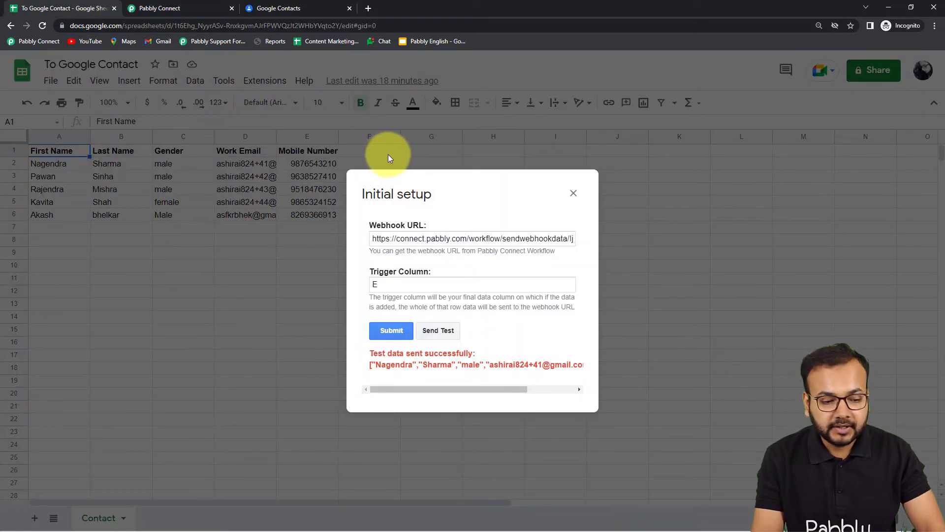
{"action": "left_click", "coordinate": [387, 328]}
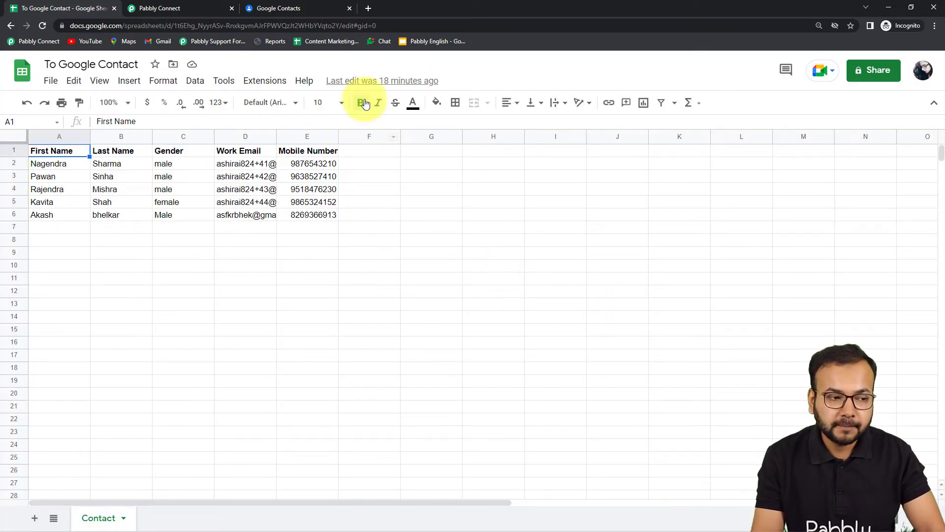
{"action": "left_click", "coordinate": [190, 8]}
{"action": "scroll", "coordinate": [175, 145], "scroll_direction": "down", "scroll_amount": 5}
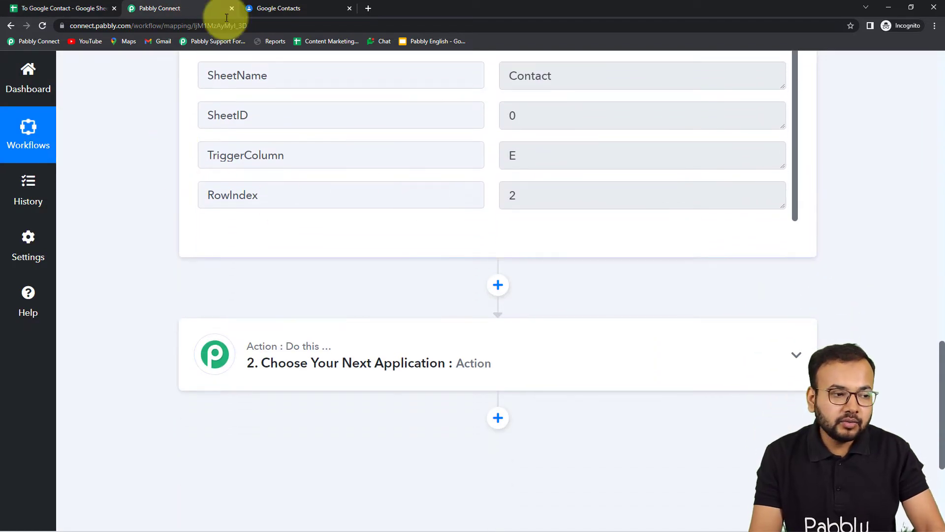
Look over the spreadsheet rows and the existing Google Contacts list, and return to the Pabbly Connect workflow
{"action": "left_click", "coordinate": [75, 8]}
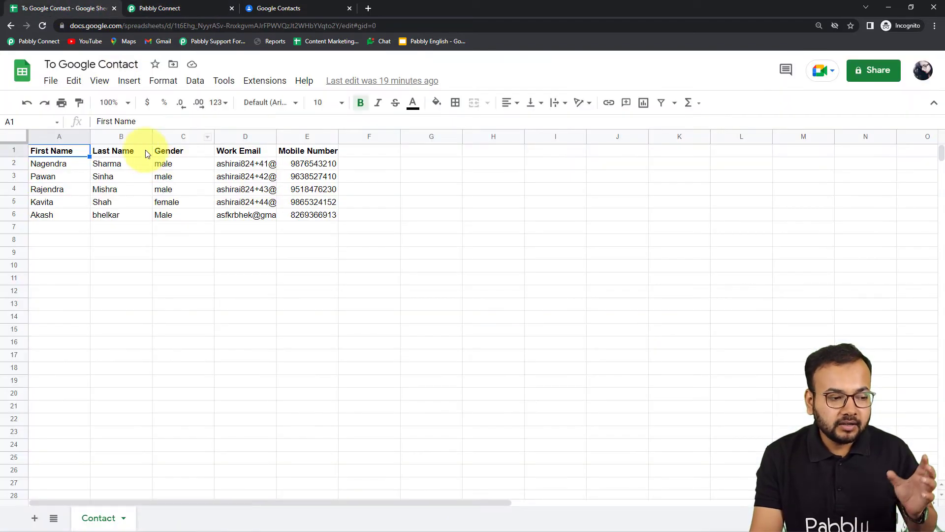
{"action": "left_click", "coordinate": [301, 13]}
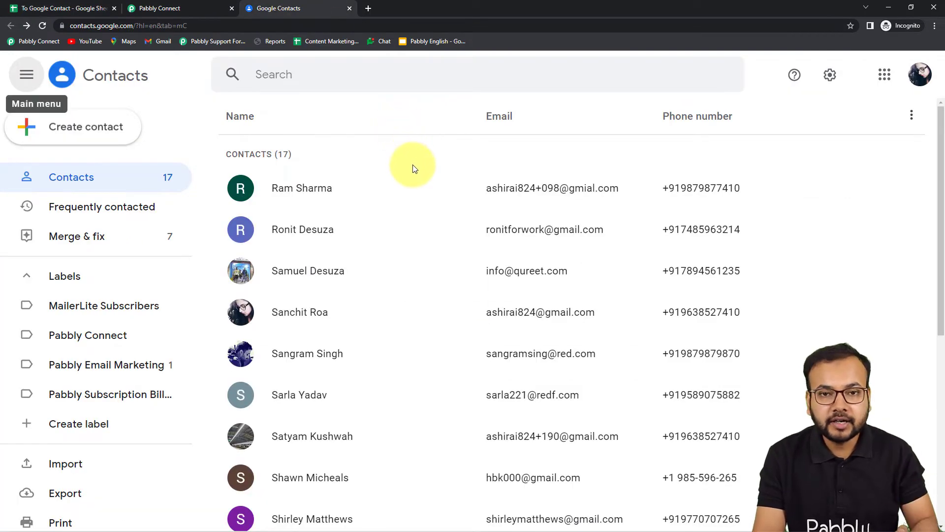
{"action": "left_click", "coordinate": [210, 9]}
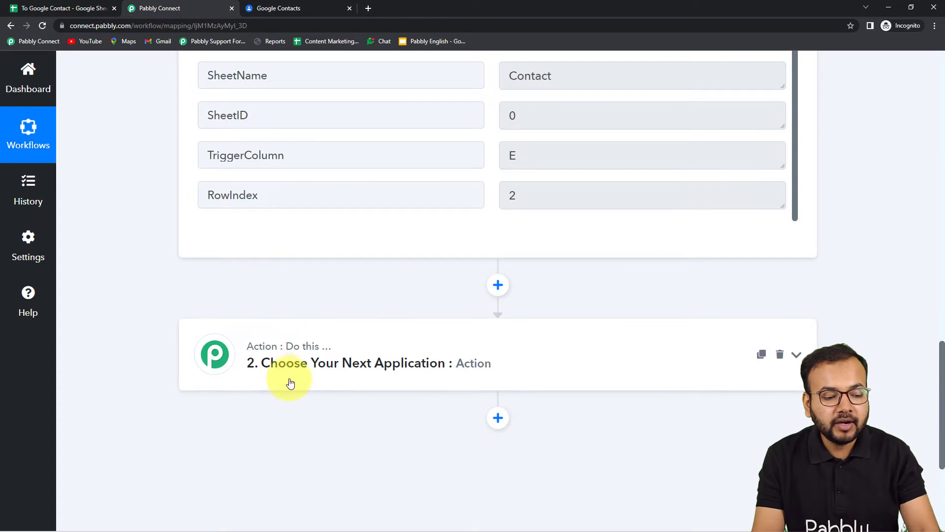
Set the workflow's action application to Google Contacts with the action event Create Contact
{"action": "left_click", "coordinate": [294, 364]}
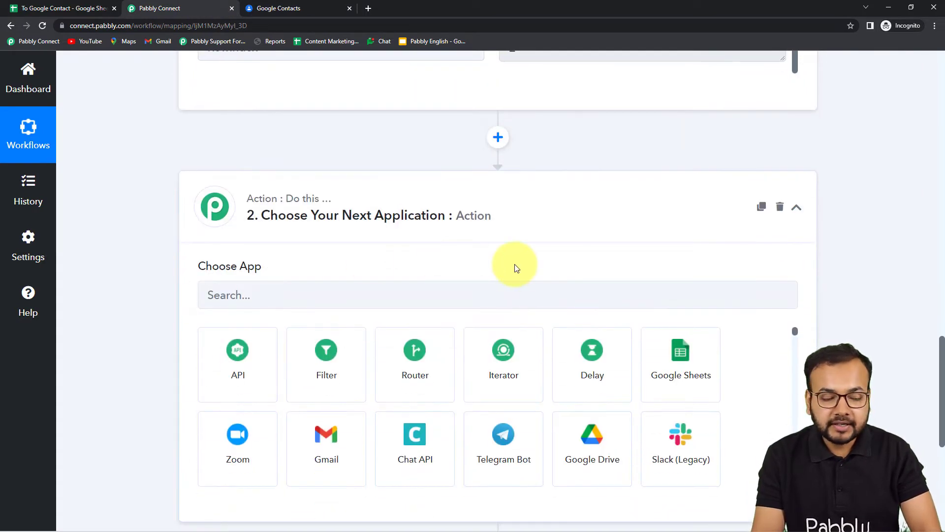
{"action": "left_click", "coordinate": [328, 299]}
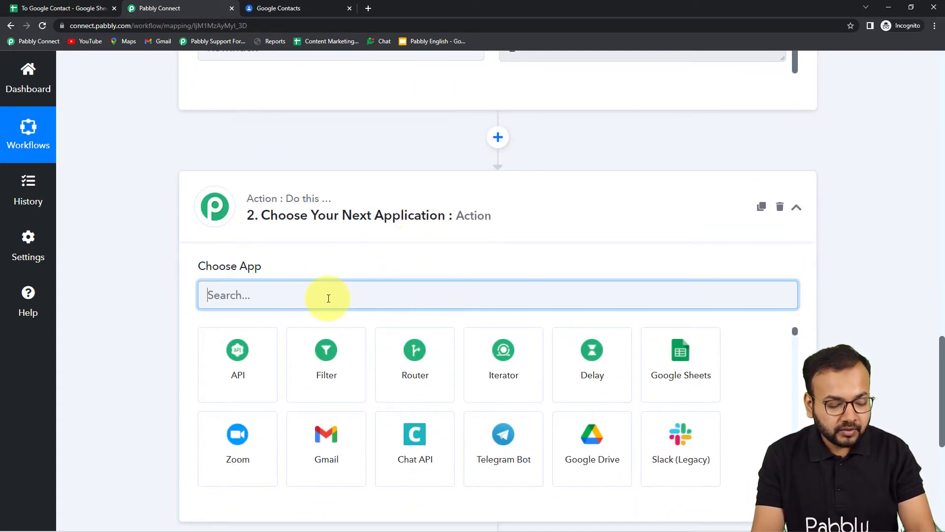
{"action": "type", "text": "goo"}
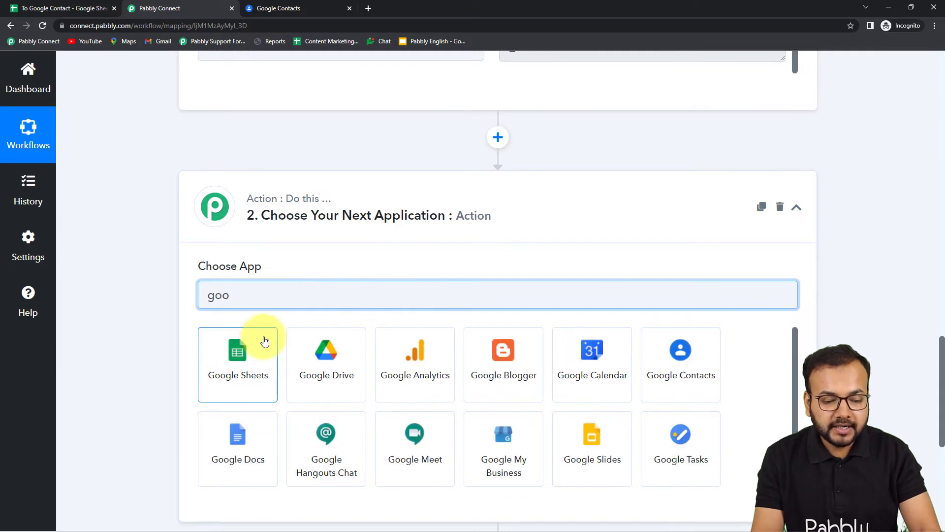
{"action": "left_click", "coordinate": [710, 379]}
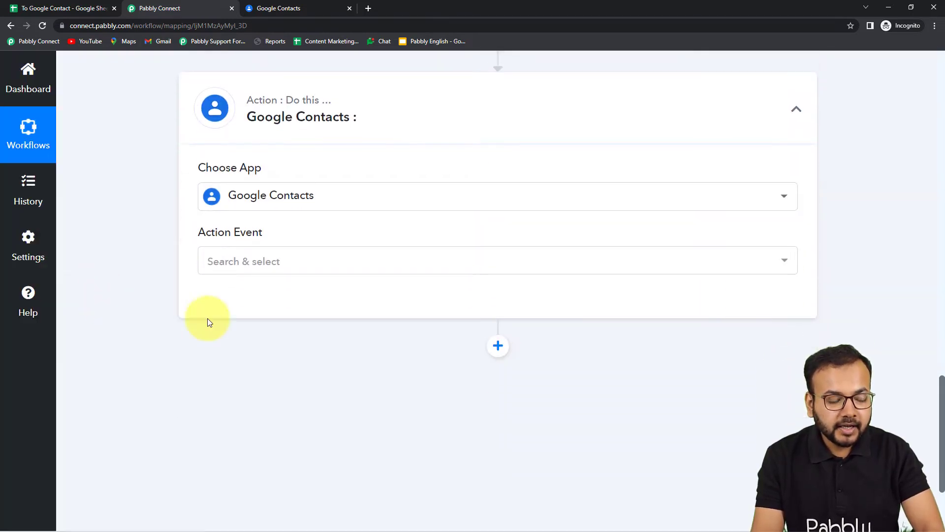
{"action": "left_click", "coordinate": [243, 254]}
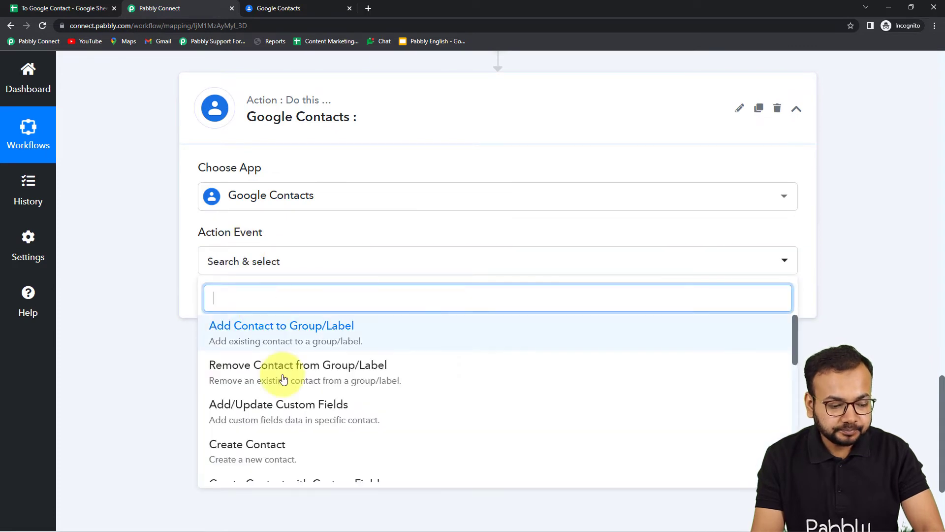
{"action": "scroll", "coordinate": [285, 380], "scroll_direction": "down", "scroll_amount": 1}
{"action": "scroll", "coordinate": [284, 379], "scroll_direction": "down", "scroll_amount": 2}
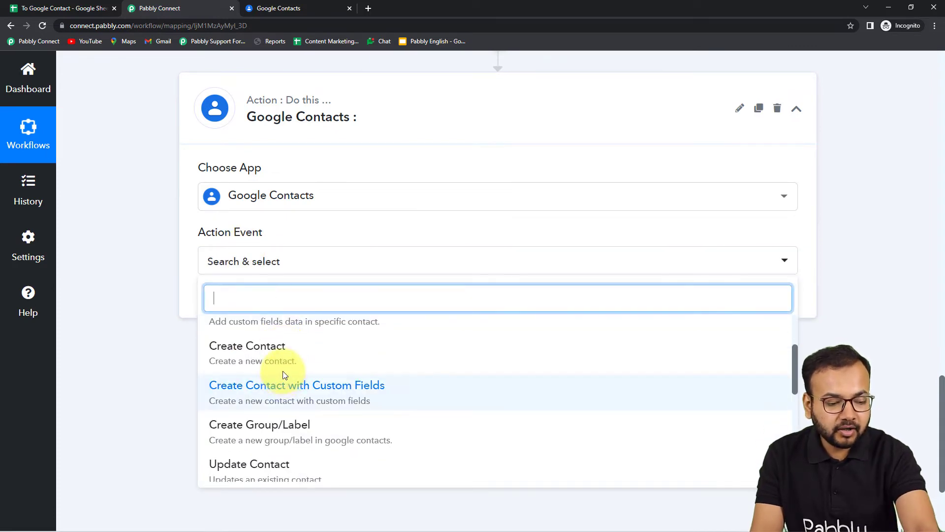
{"action": "left_click", "coordinate": [281, 358]}
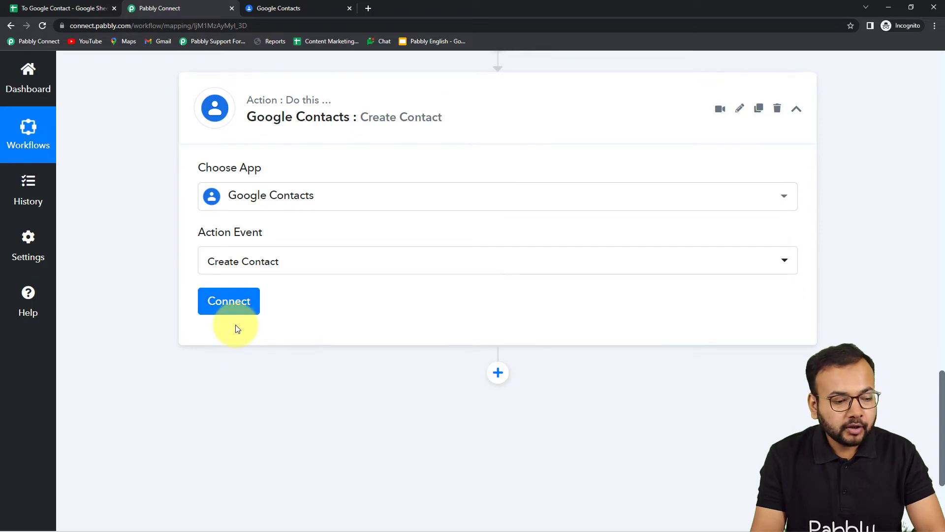
Create a new Google Contacts connection for the action and authorize Pabbly Connect's access with the Google account
{"action": "left_click", "coordinate": [232, 302]}
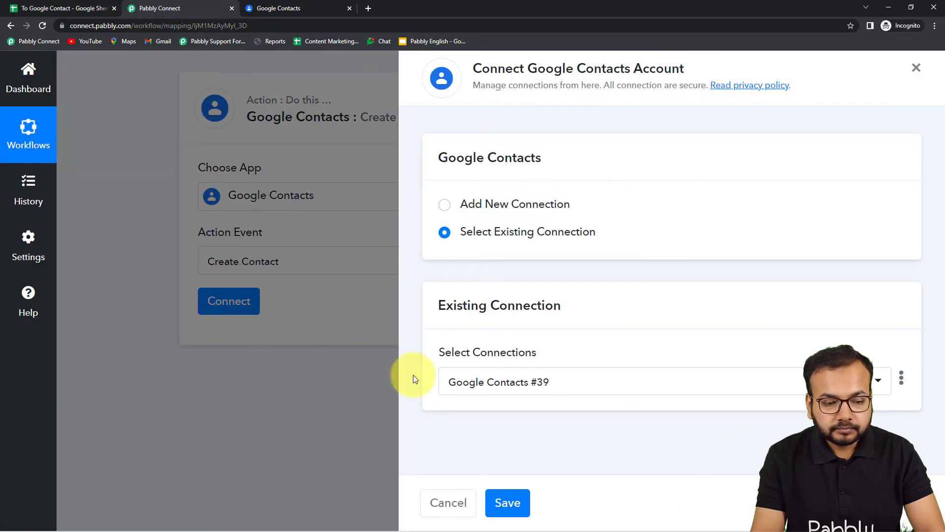
{"action": "left_click", "coordinate": [446, 205]}
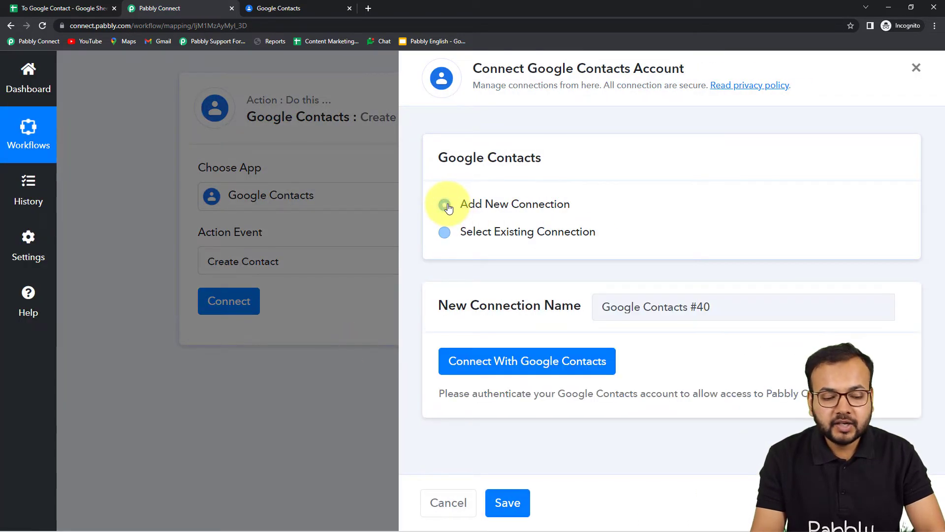
{"action": "left_click", "coordinate": [521, 358]}
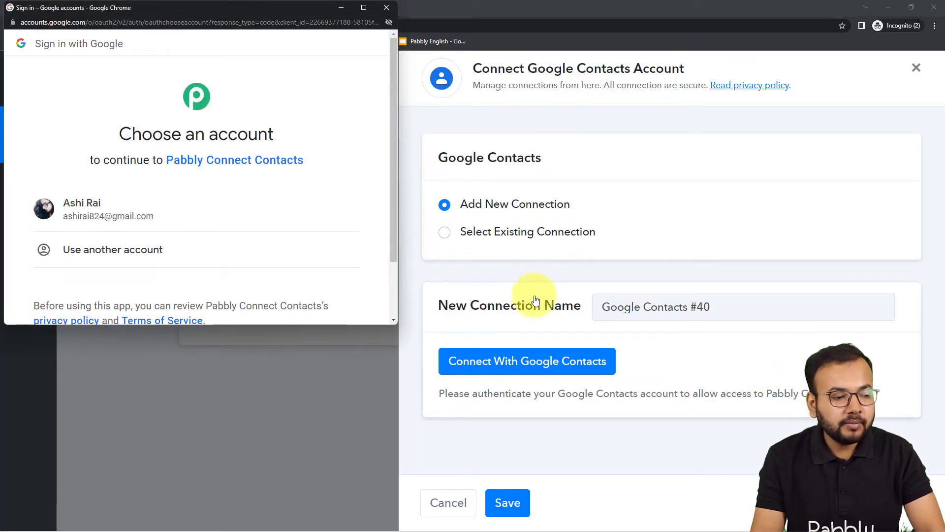
{"action": "left_click", "coordinate": [92, 219]}
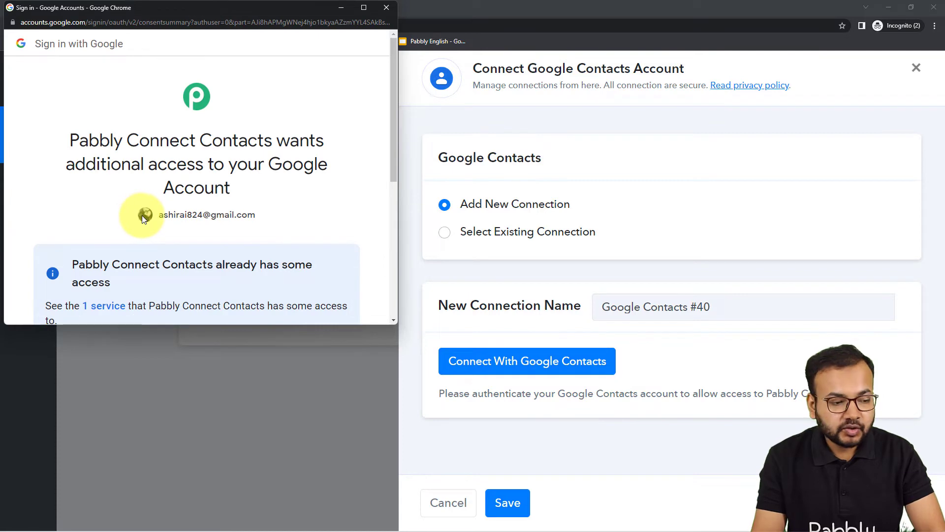
{"action": "scroll", "coordinate": [157, 218], "scroll_direction": "down", "scroll_amount": 5}
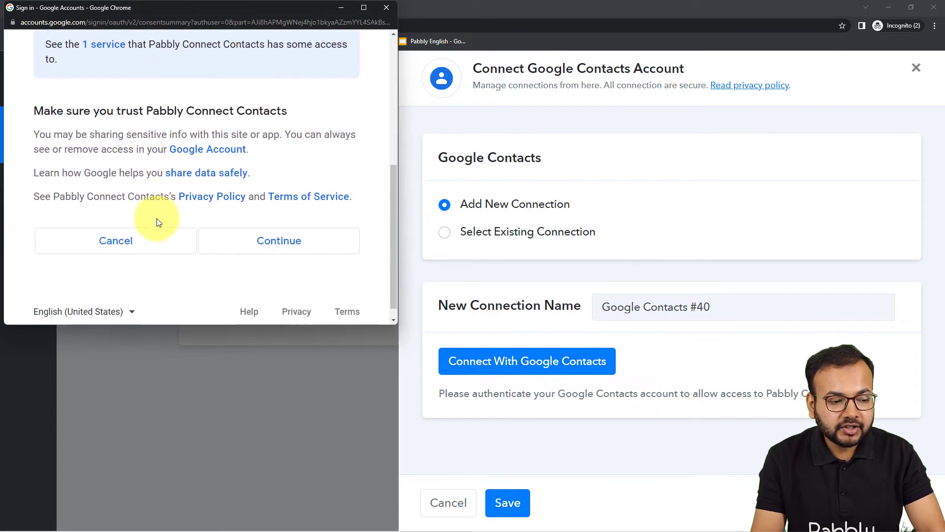
{"action": "left_click", "coordinate": [288, 217]}
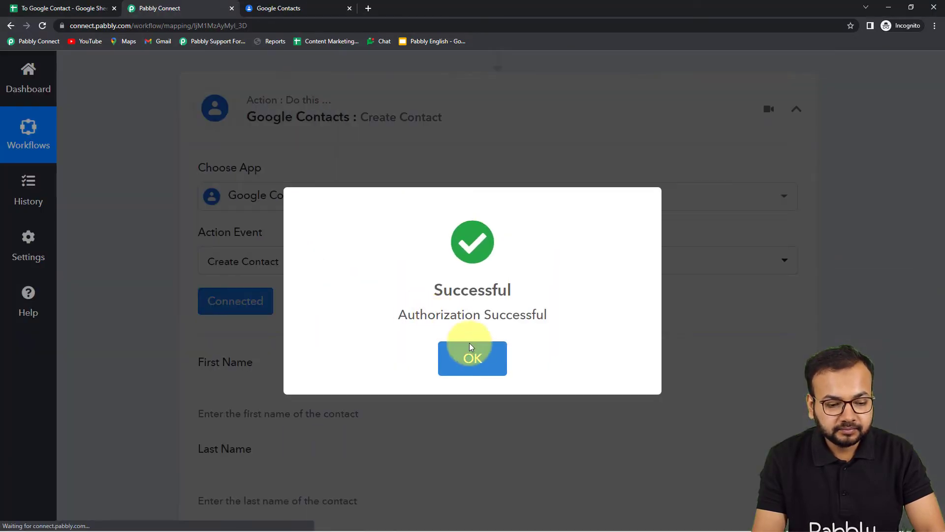
{"action": "left_click", "coordinate": [473, 358]}
Examine the Create Contact fields and compare them with the response received by the Google Sheets trigger
{"action": "scroll", "coordinate": [168, 315], "scroll_direction": "down", "scroll_amount": 2}
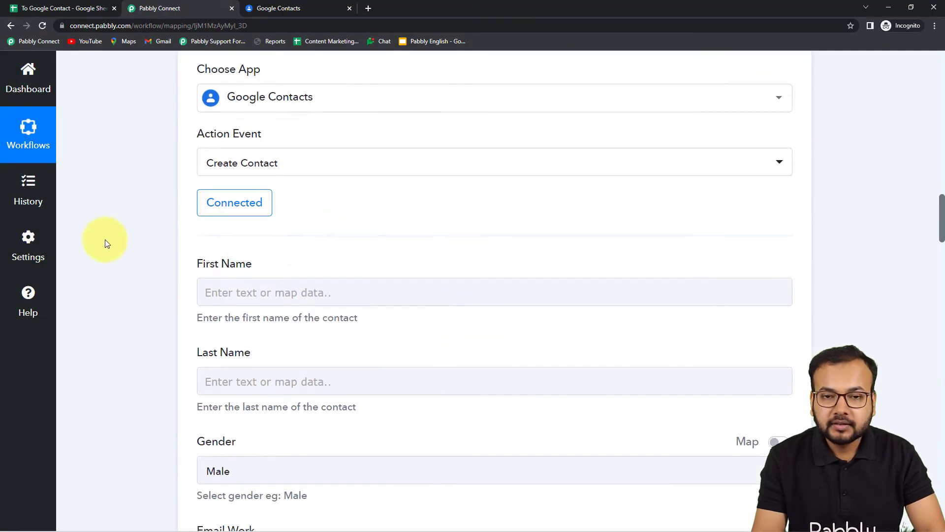
{"action": "scroll", "coordinate": [106, 240], "scroll_direction": "down", "scroll_amount": 3}
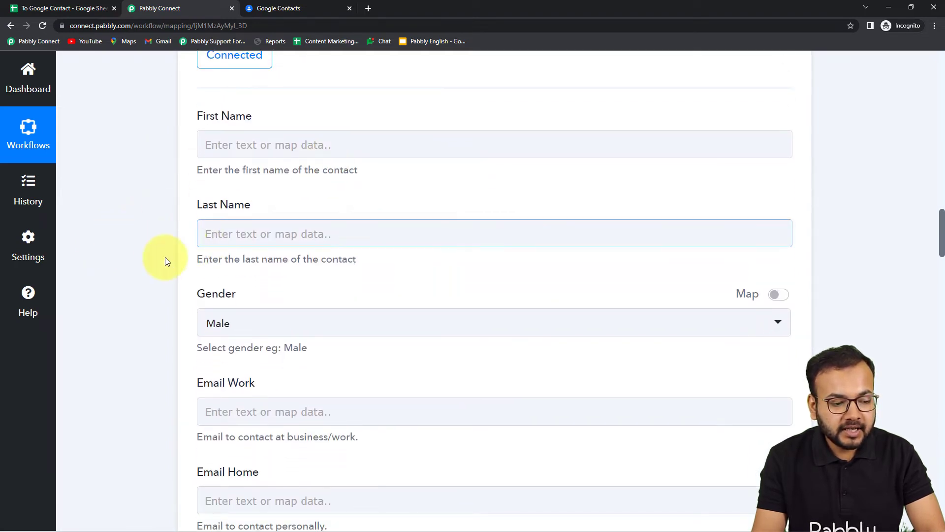
{"action": "scroll", "coordinate": [170, 333], "scroll_direction": "down", "scroll_amount": 3}
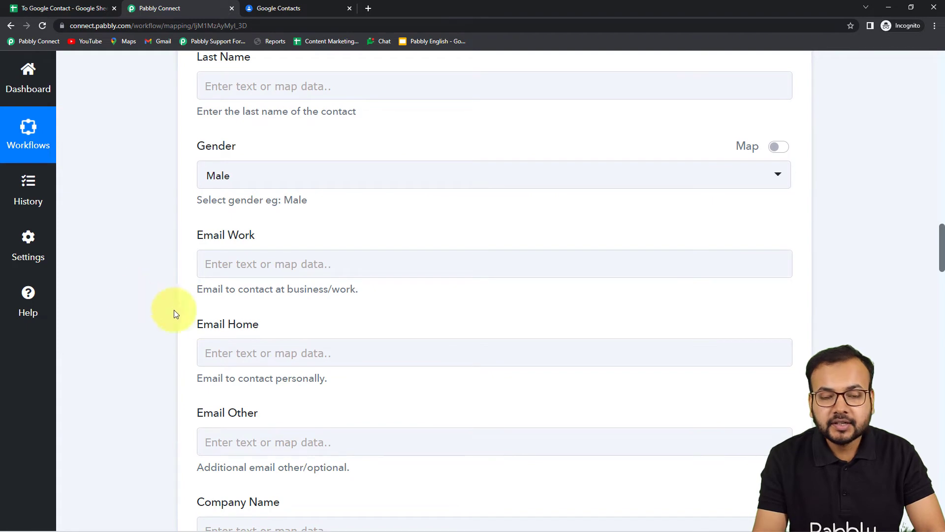
{"action": "scroll", "coordinate": [154, 326], "scroll_direction": "up", "scroll_amount": 14}
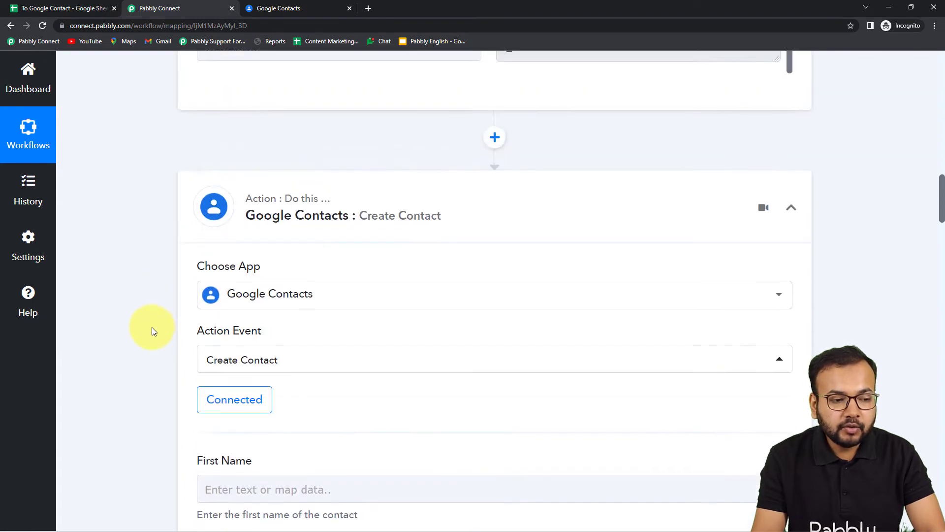
{"action": "scroll", "coordinate": [146, 327], "scroll_direction": "up", "scroll_amount": 4}
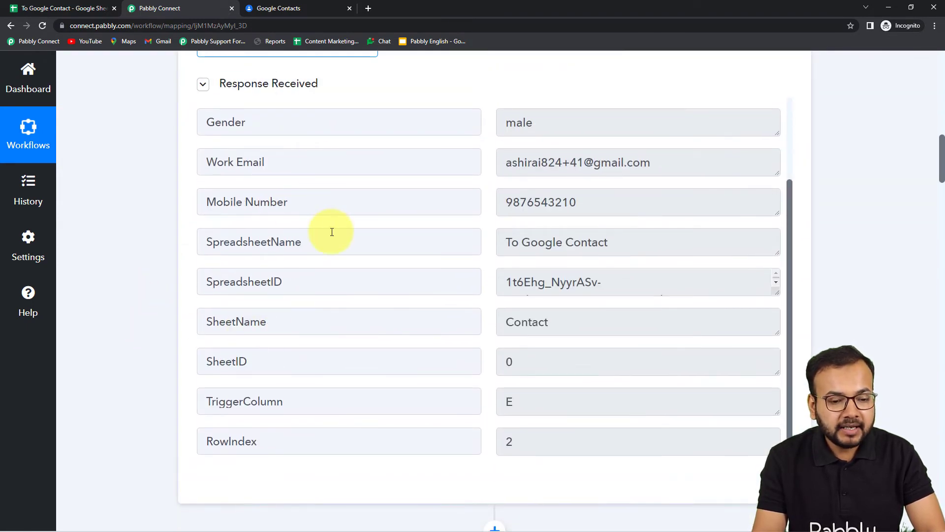
{"action": "scroll", "coordinate": [329, 256], "scroll_direction": "up", "scroll_amount": 2}
{"action": "scroll", "coordinate": [329, 256], "scroll_direction": "up", "scroll_amount": 4}
{"action": "scroll", "coordinate": [119, 336], "scroll_direction": "down", "scroll_amount": 4}
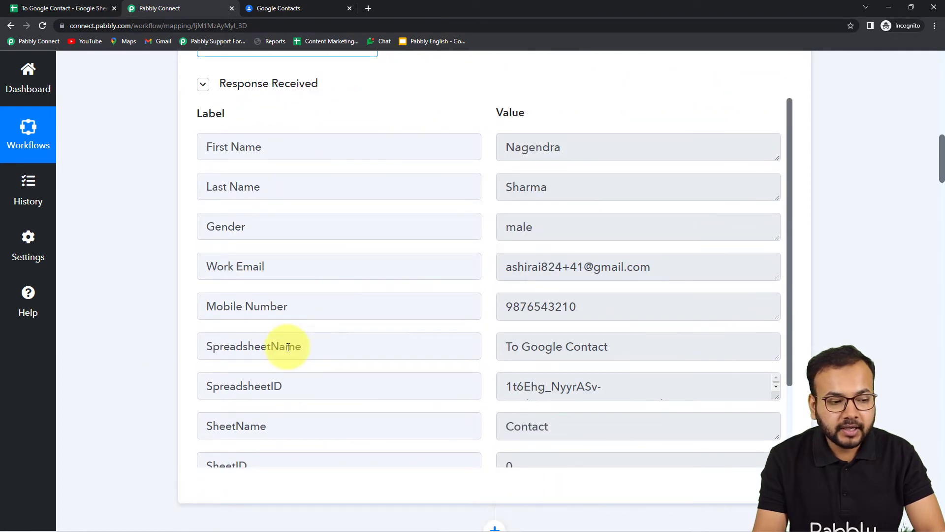
{"action": "scroll", "coordinate": [122, 332], "scroll_direction": "down", "scroll_amount": 11}
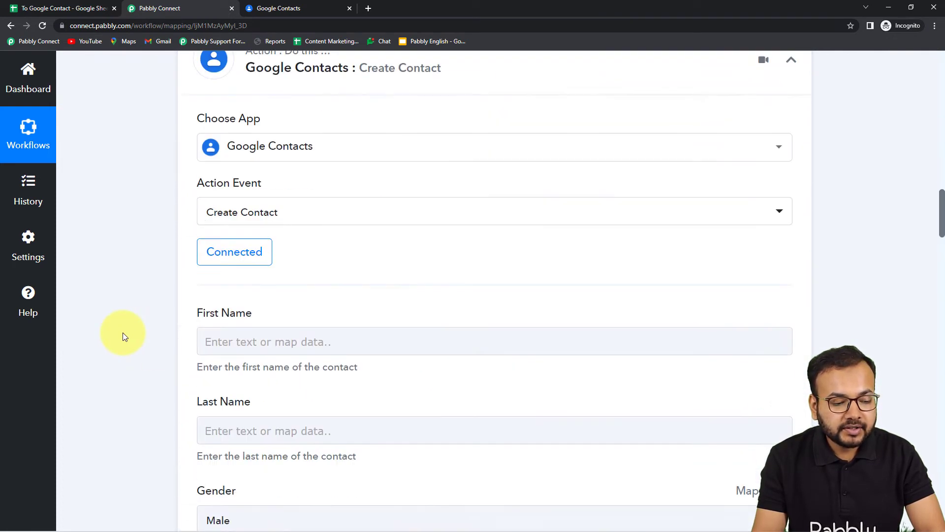
Map the contact's First Name and Last Name fields to the matching values from the Google Sheets trigger
{"action": "scroll", "coordinate": [123, 332], "scroll_direction": "down", "scroll_amount": 3}
{"action": "left_click", "coordinate": [296, 194]}
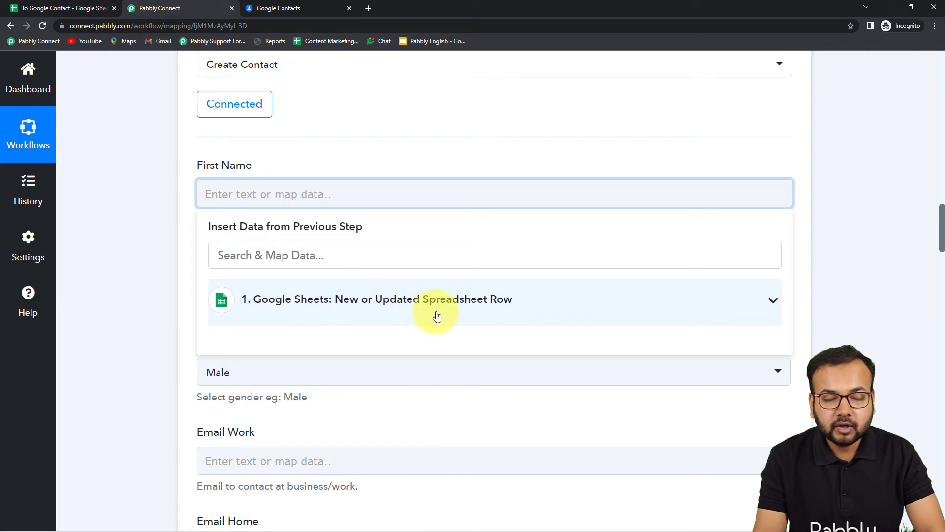
{"action": "left_click", "coordinate": [386, 305]}
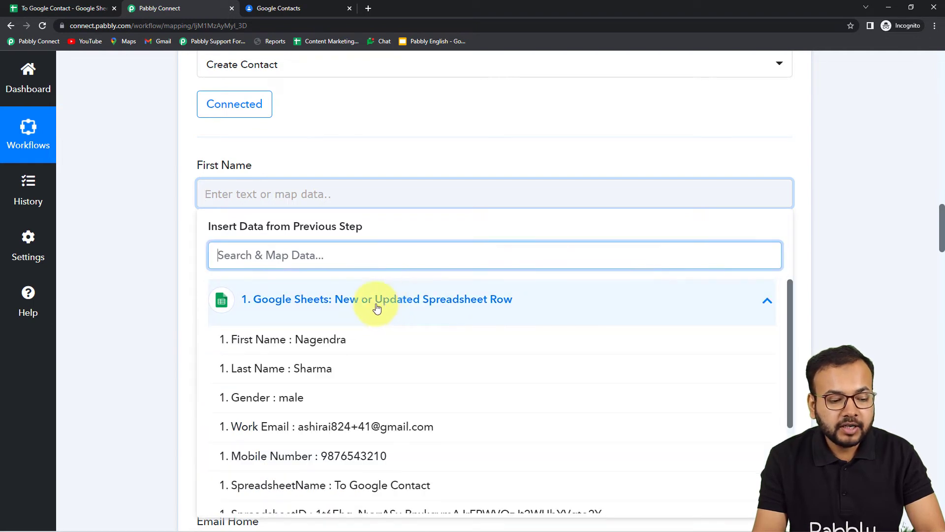
{"action": "left_click", "coordinate": [291, 346]}
{"action": "left_click", "coordinate": [184, 271]}
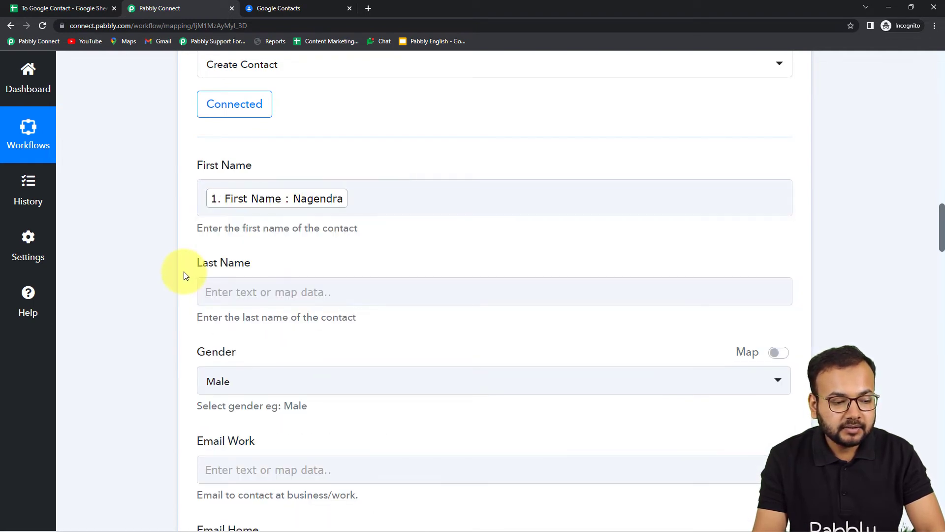
{"action": "left_click", "coordinate": [238, 286]}
{"action": "scroll", "coordinate": [238, 286], "scroll_direction": "down", "scroll_amount": 3}
{"action": "left_click", "coordinate": [302, 268]}
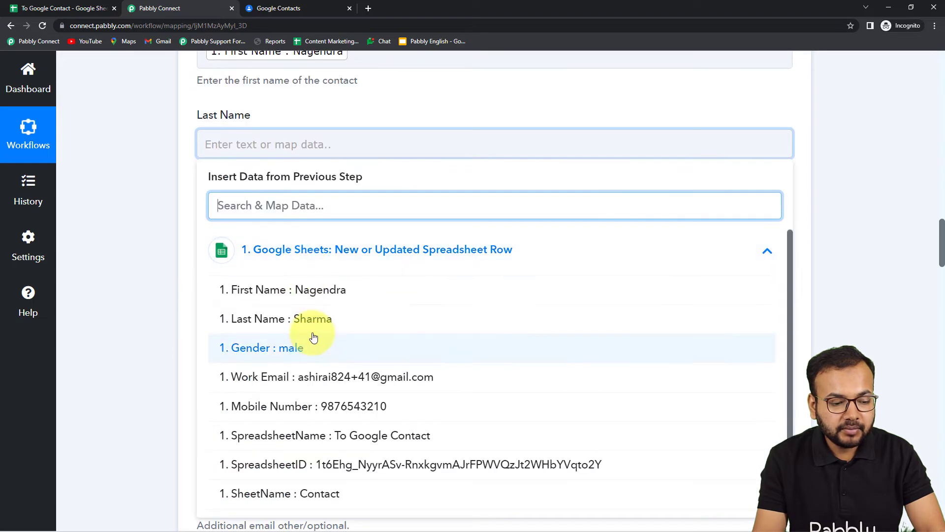
{"action": "left_click", "coordinate": [310, 320]}
{"action": "left_click", "coordinate": [155, 277]}
Enable mapping for the Gender field and replace its fixed value with Gender from the Google Sheets trigger
{"action": "scroll", "coordinate": [155, 277], "scroll_direction": "down", "scroll_amount": 2}
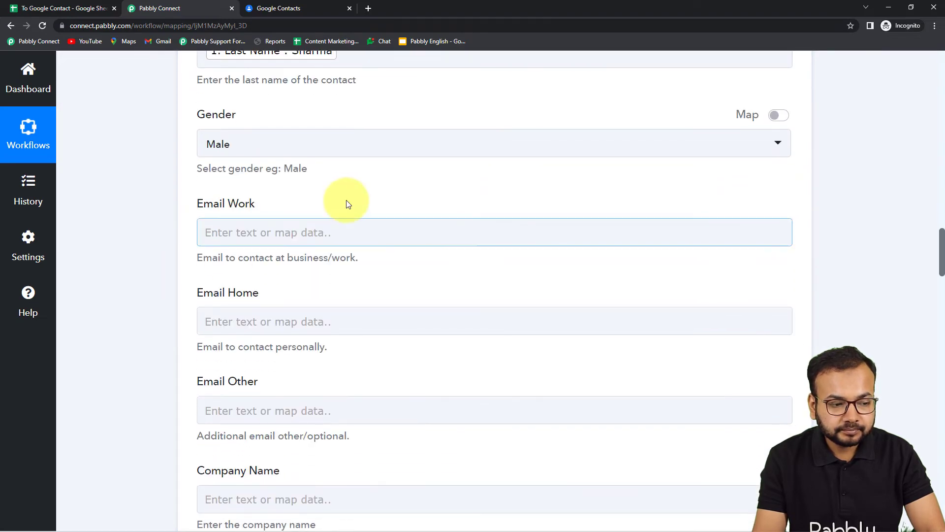
{"action": "left_click", "coordinate": [347, 151]}
{"action": "left_click", "coordinate": [779, 115]}
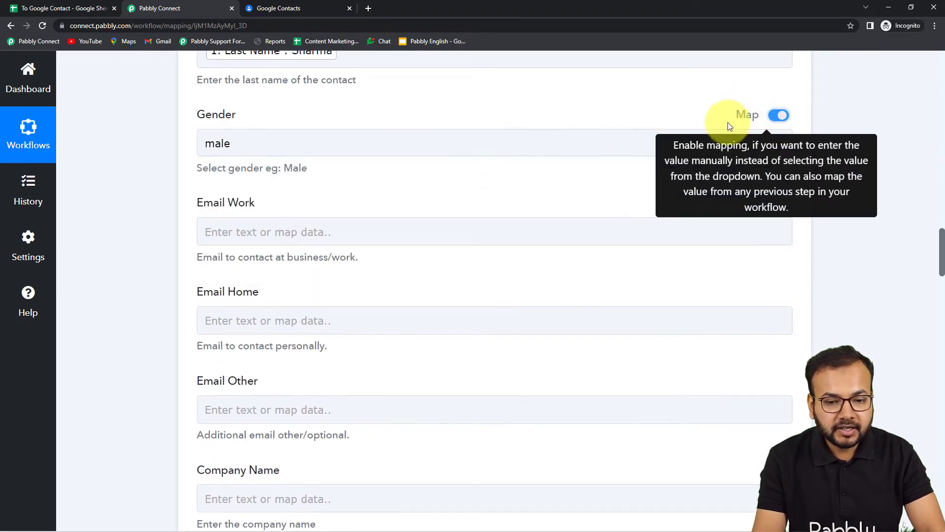
{"action": "left_click", "coordinate": [327, 147]}
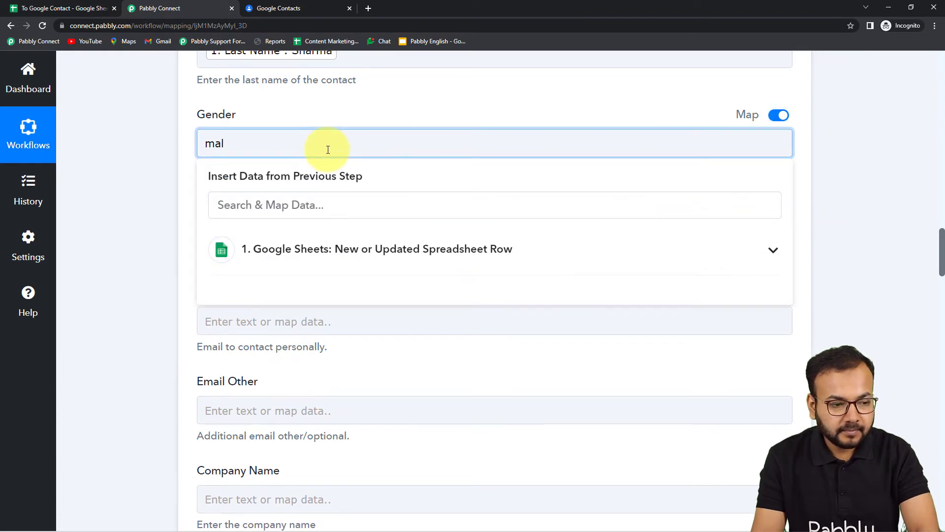
{"action": "key", "text": "BackSpace"}
{"action": "key", "text": "BackSpace"}
{"action": "key", "text": "BackSpace"}
{"action": "left_click", "coordinate": [319, 249]}
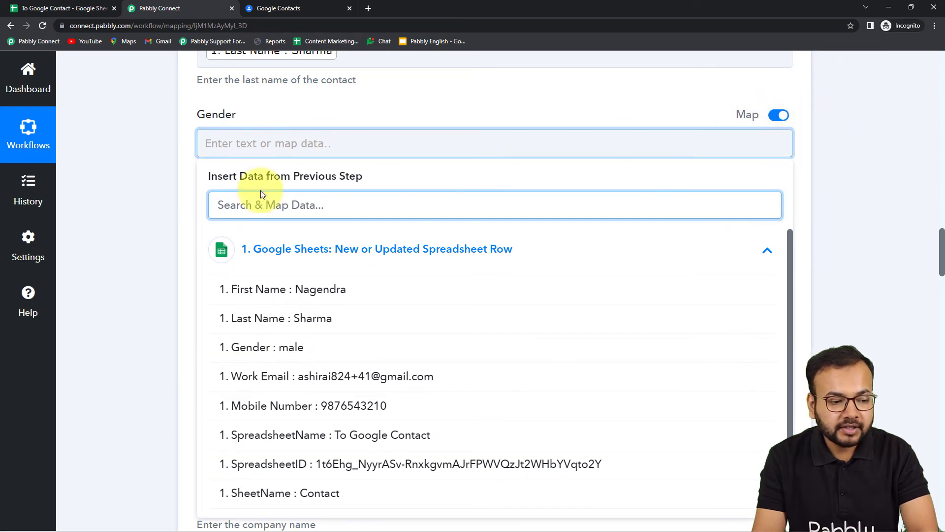
{"action": "left_click", "coordinate": [266, 351]}
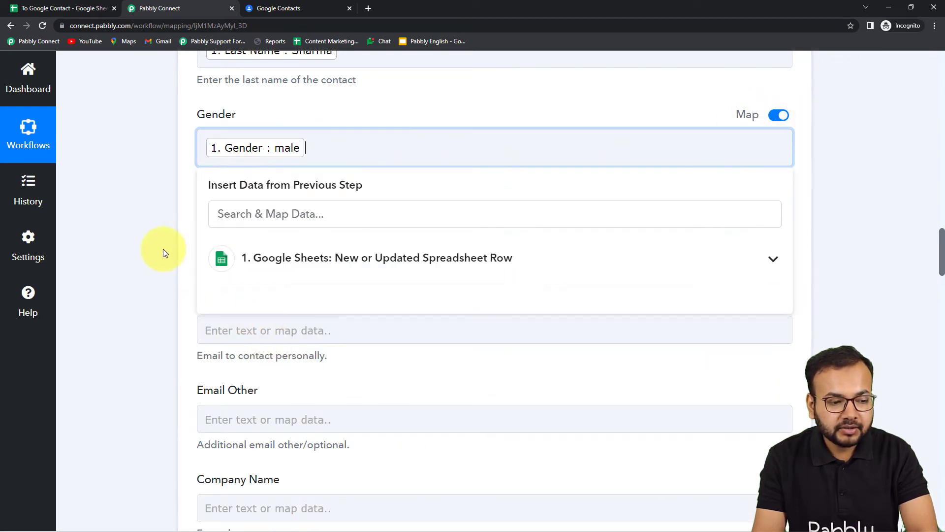
{"action": "left_click", "coordinate": [163, 249]}
Map the Email Work field to the Work Email value from the Google Sheets trigger
{"action": "scroll", "coordinate": [300, 158], "scroll_direction": "down", "scroll_amount": 2}
{"action": "left_click", "coordinate": [296, 145]}
{"action": "left_click", "coordinate": [295, 249]}
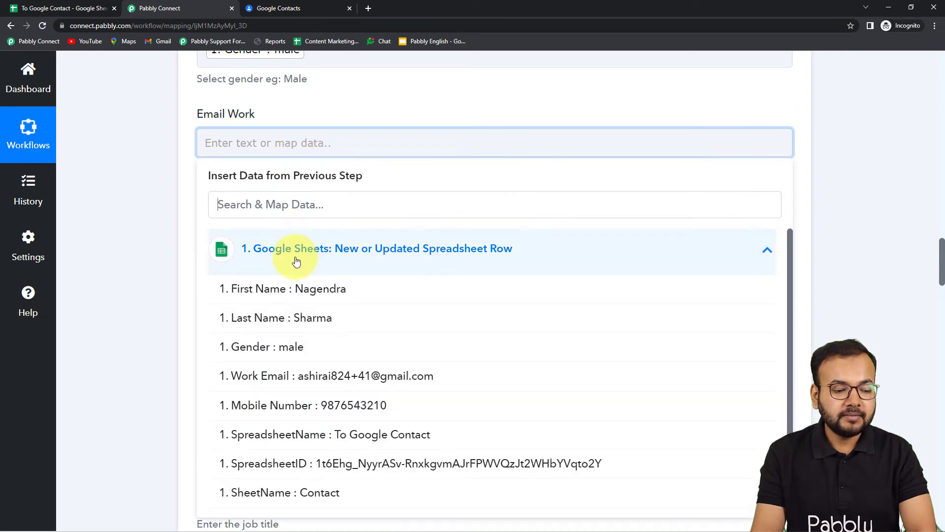
{"action": "left_click", "coordinate": [310, 377]}
{"action": "left_click", "coordinate": [153, 291]}
Map the Phone Number (Work) field to the Mobile Number value from the Google Sheets trigger
{"action": "scroll", "coordinate": [152, 290], "scroll_direction": "down", "scroll_amount": 3}
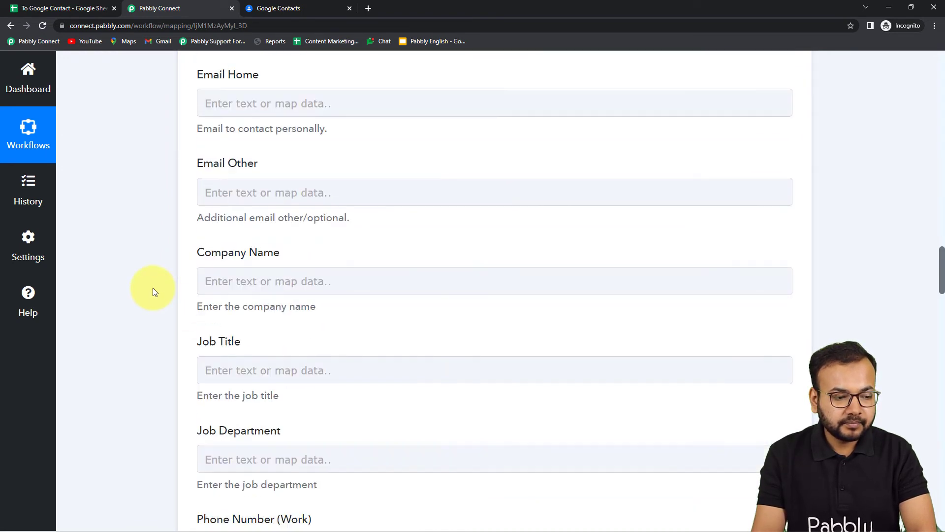
{"action": "scroll", "coordinate": [288, 265], "scroll_direction": "down", "scroll_amount": 6}
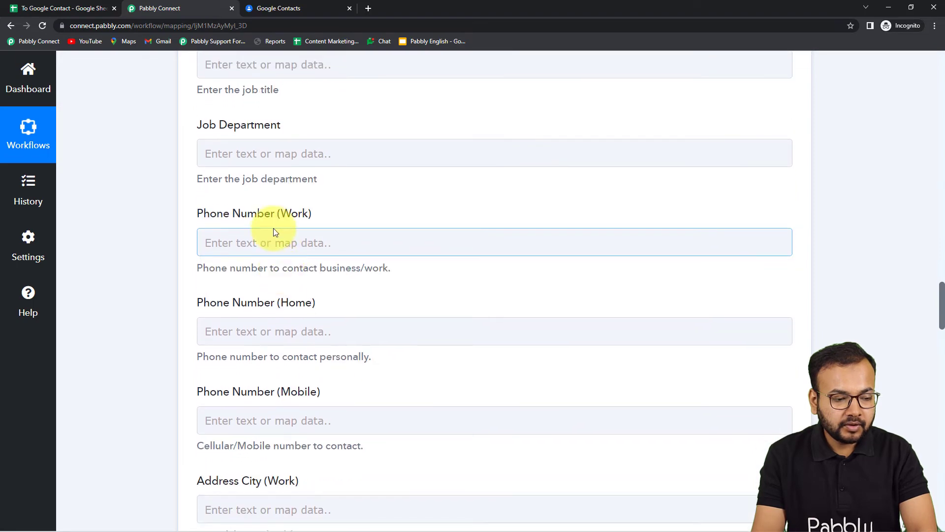
{"action": "left_click", "coordinate": [273, 246]}
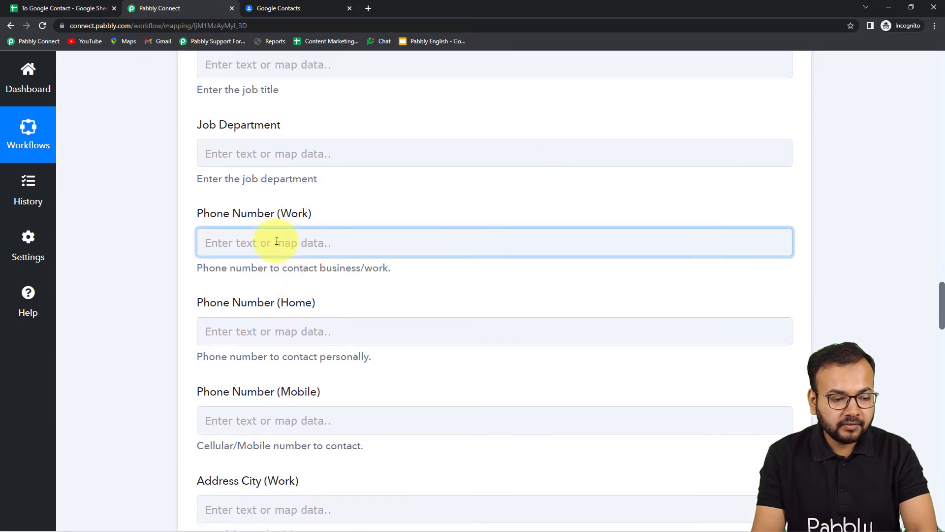
{"action": "scroll", "coordinate": [277, 253], "scroll_direction": "down", "scroll_amount": 3}
{"action": "left_click", "coordinate": [274, 200]}
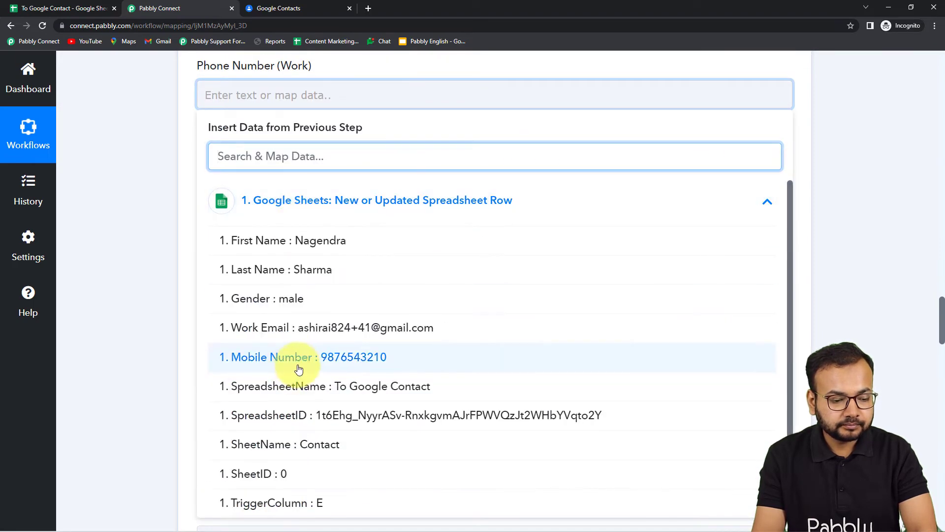
{"action": "left_click", "coordinate": [299, 370]}
{"action": "left_click", "coordinate": [150, 291]}
Review the mapped and remaining Create Contact fields, and switch to Google Contacts to view the existing contacts list
{"action": "scroll", "coordinate": [153, 293], "scroll_direction": "up", "scroll_amount": 4}
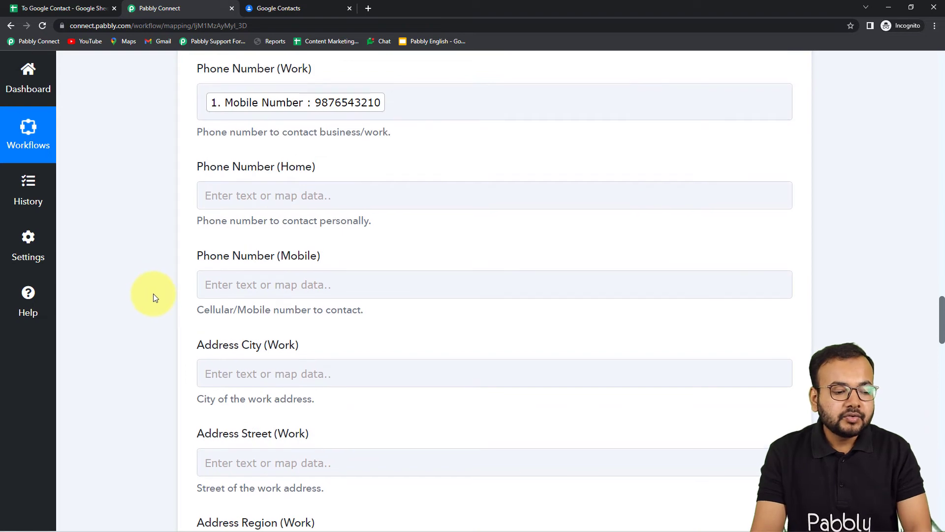
{"action": "scroll", "coordinate": [153, 293], "scroll_direction": "up", "scroll_amount": 12}
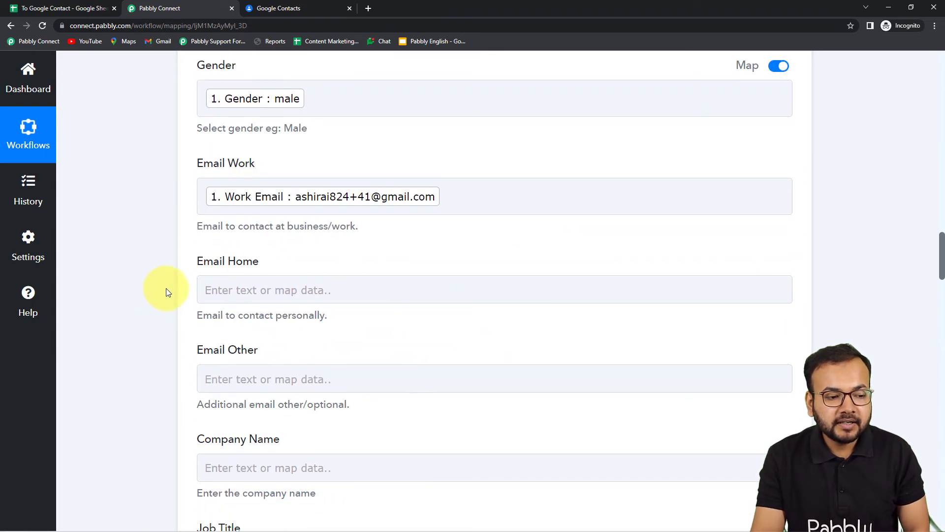
{"action": "scroll", "coordinate": [167, 291], "scroll_direction": "up", "scroll_amount": 3}
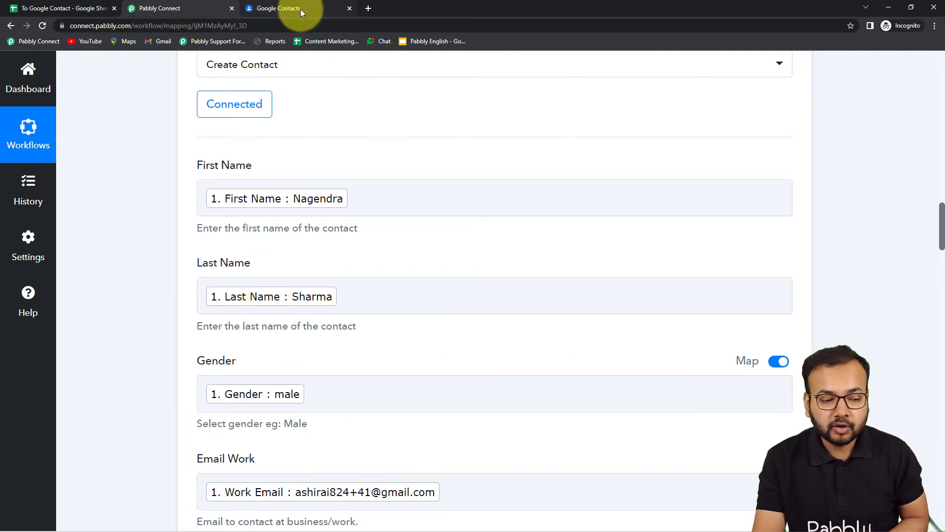
{"action": "scroll", "coordinate": [133, 295], "scroll_direction": "down", "scroll_amount": 7}
{"action": "scroll", "coordinate": [135, 295], "scroll_direction": "down", "scroll_amount": 15}
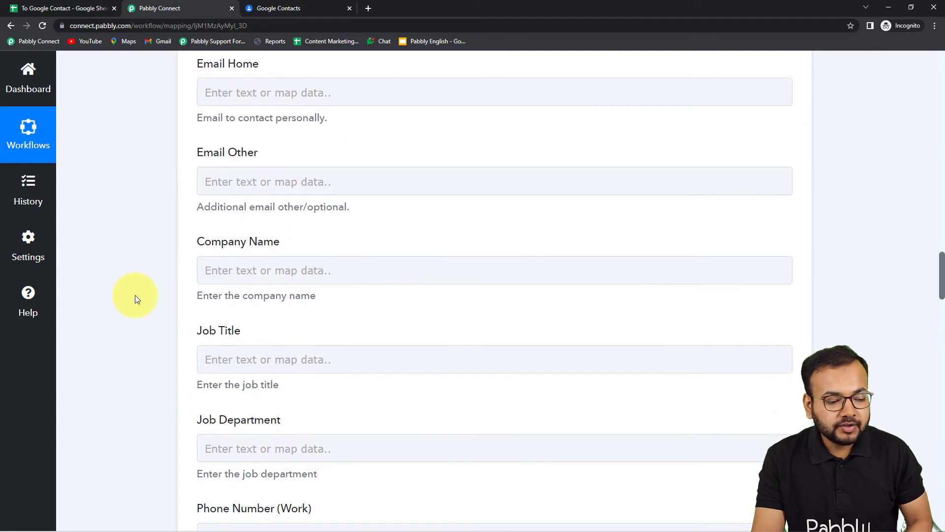
{"action": "scroll", "coordinate": [135, 295], "scroll_direction": "down", "scroll_amount": 20}
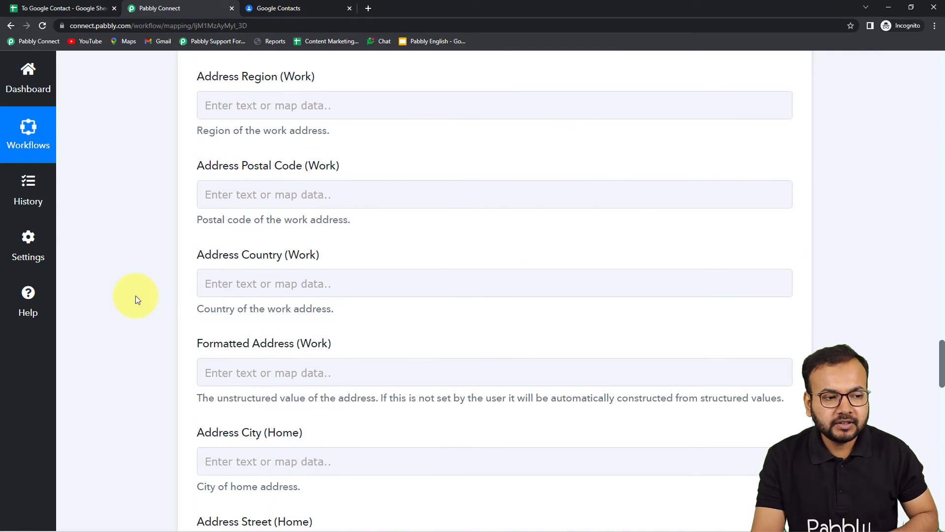
{"action": "scroll", "coordinate": [136, 296], "scroll_direction": "down", "scroll_amount": 4}
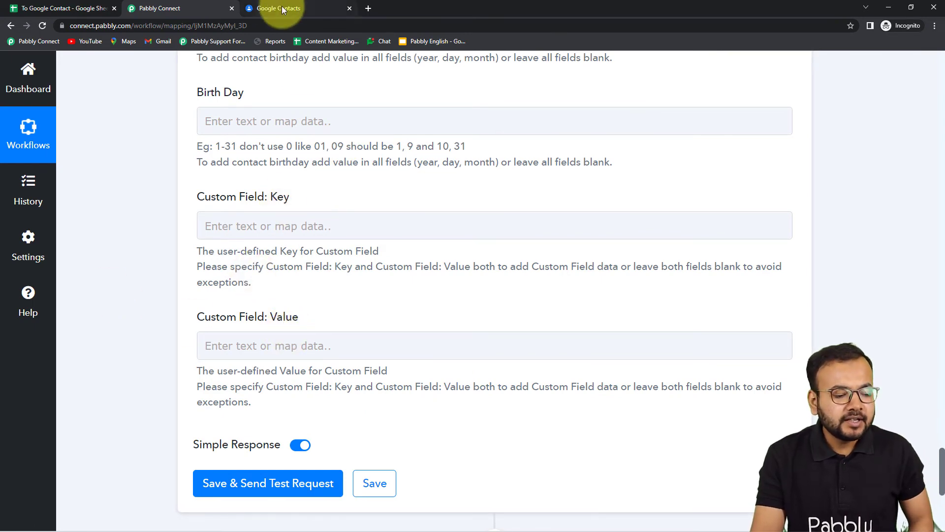
{"action": "scroll", "coordinate": [186, 164], "scroll_direction": "down", "scroll_amount": 3}
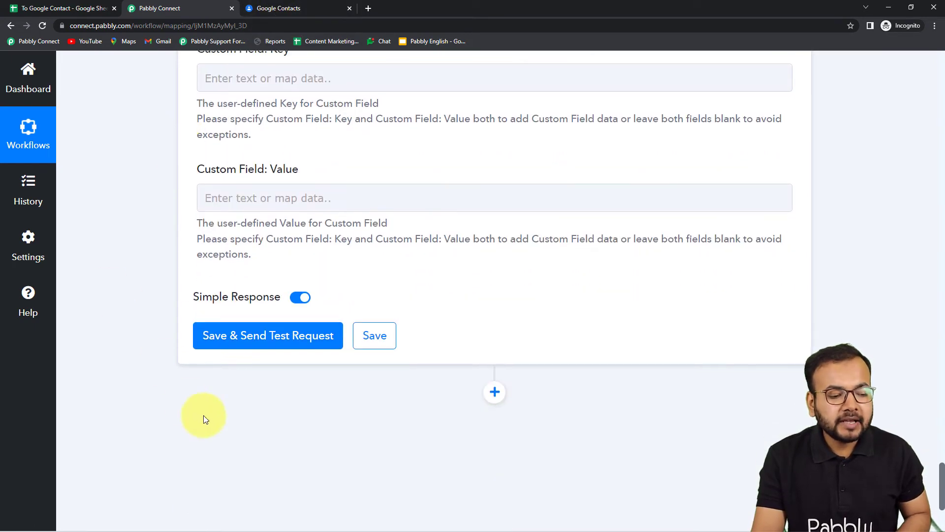
{"action": "left_click", "coordinate": [279, 7]}
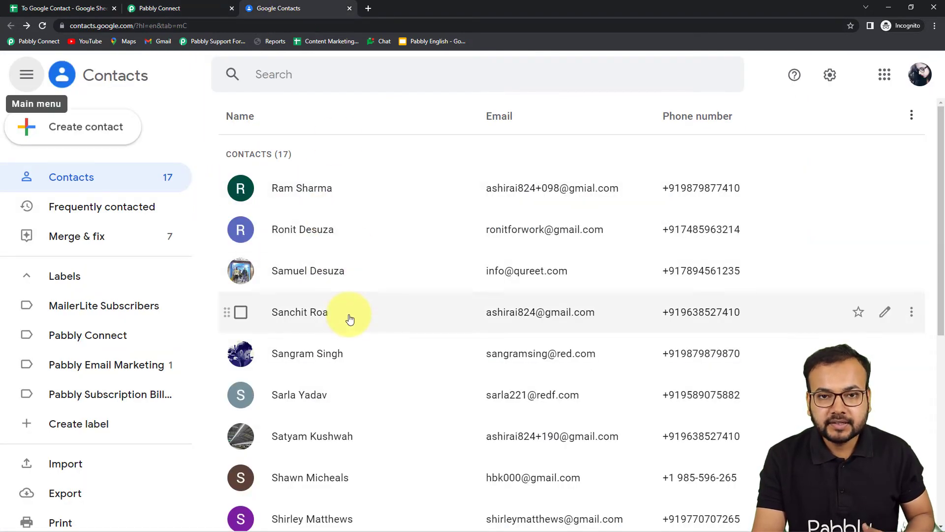
Switch to Pabbly Connect, save the Create Contact action with a test request, and check its response against the Google Contacts list
{"action": "left_click", "coordinate": [194, 12]}
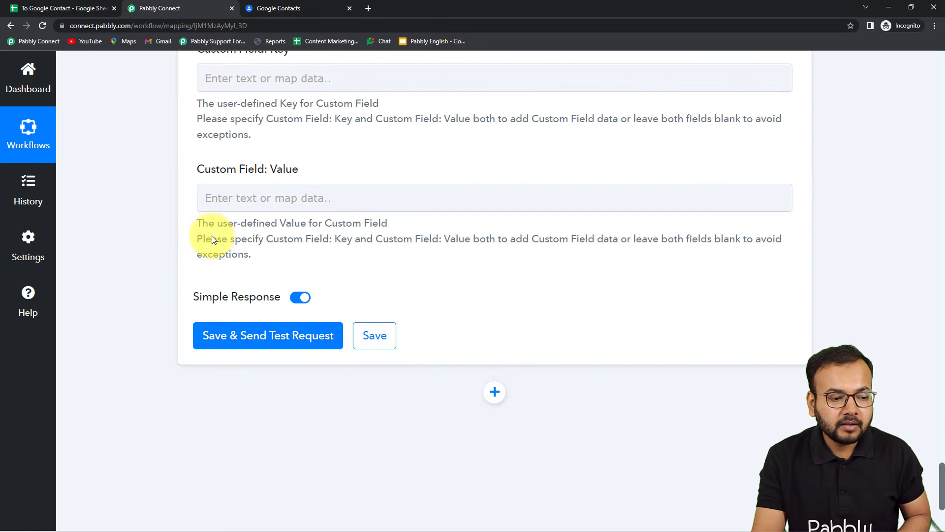
{"action": "left_click", "coordinate": [231, 336]}
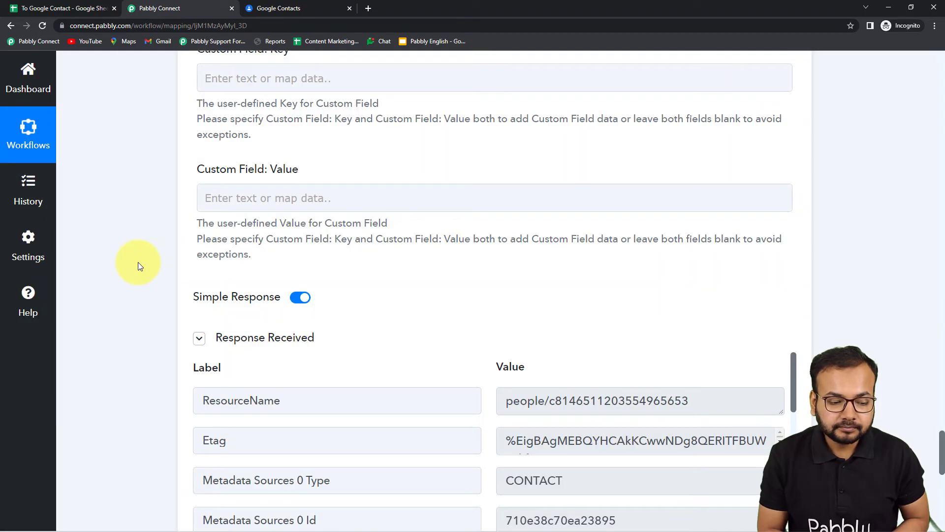
{"action": "scroll", "coordinate": [138, 262], "scroll_direction": "down", "scroll_amount": 5}
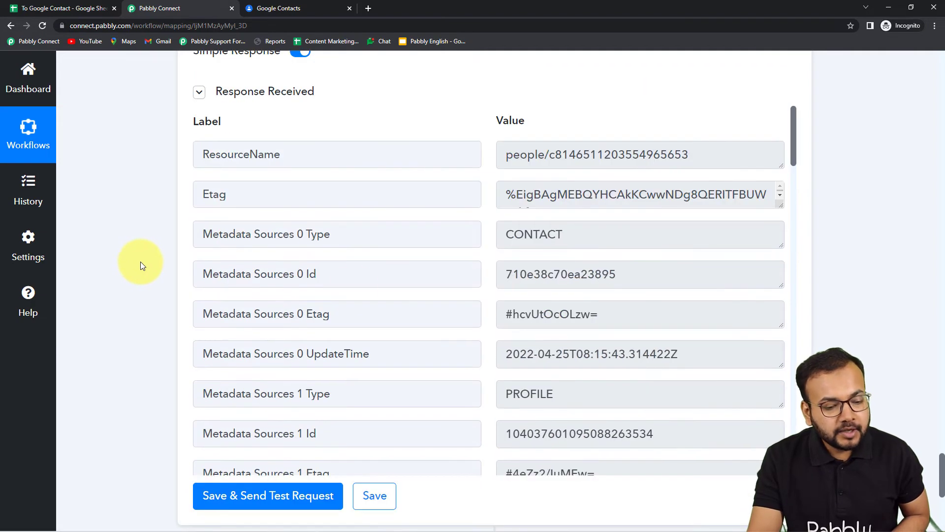
{"action": "scroll", "coordinate": [460, 285], "scroll_direction": "down", "scroll_amount": 8}
{"action": "scroll", "coordinate": [462, 294], "scroll_direction": "down", "scroll_amount": 4}
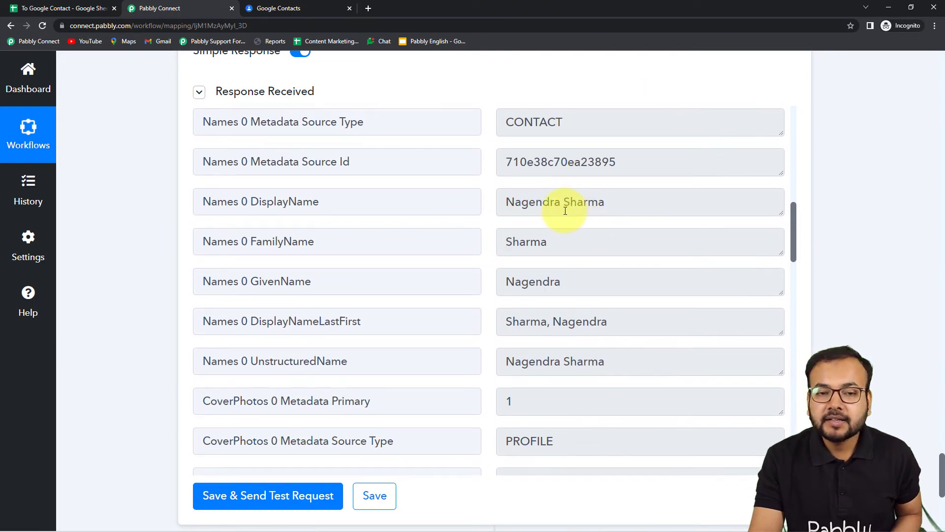
{"action": "left_click", "coordinate": [303, 10]}
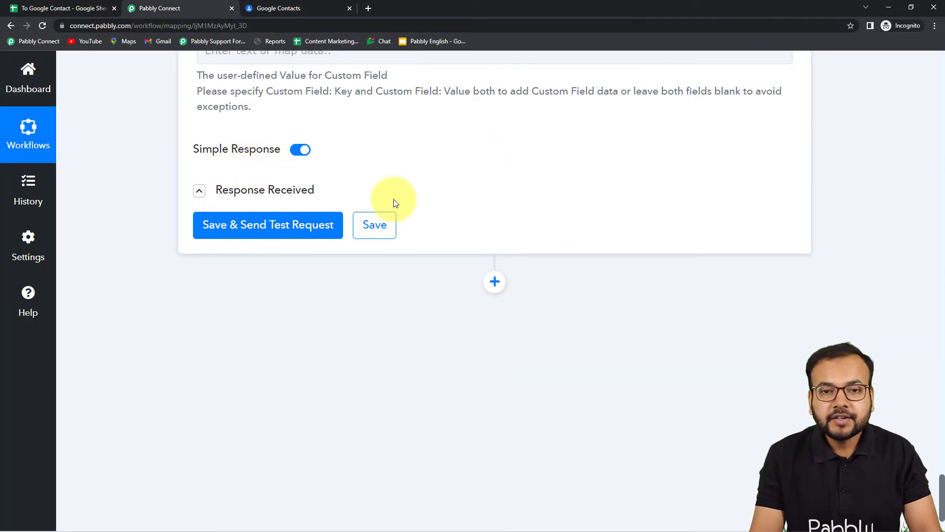
{"action": "left_click", "coordinate": [301, 5]}
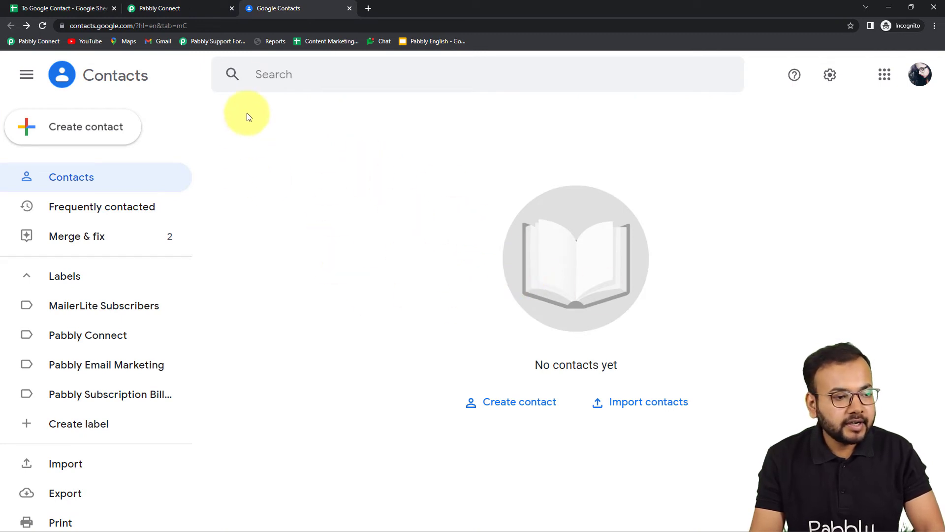
Resend the Create Contact test request from Pabbly Connect and reload Google Contacts to check for the test contact
{"action": "left_click", "coordinate": [188, 12]}
{"action": "left_click", "coordinate": [218, 225]}
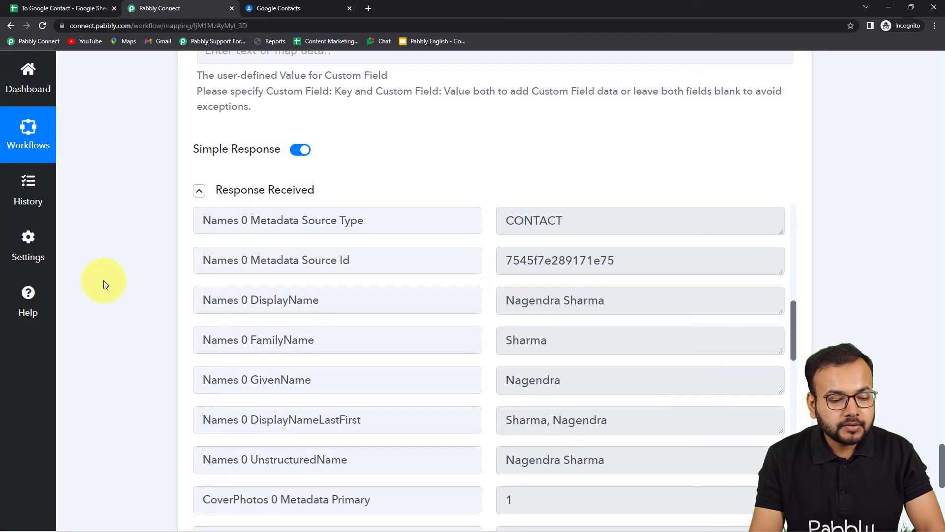
{"action": "scroll", "coordinate": [292, 310], "scroll_direction": "down", "scroll_amount": 2}
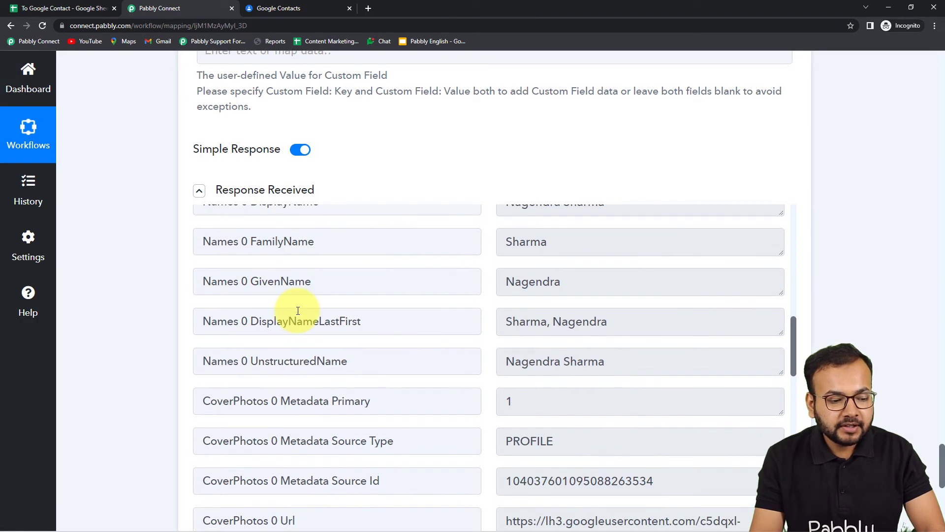
{"action": "scroll", "coordinate": [298, 311], "scroll_direction": "down", "scroll_amount": 1}
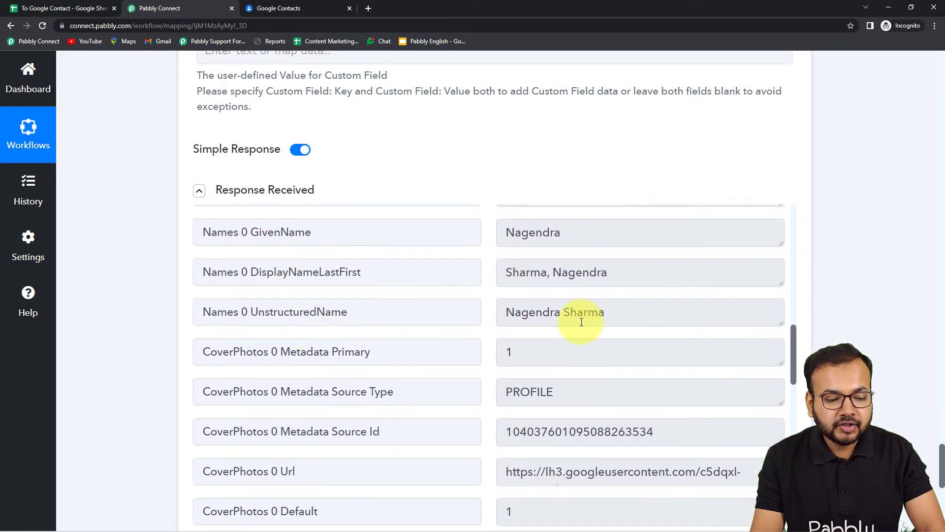
{"action": "left_click", "coordinate": [269, 14]}
{"action": "left_click", "coordinate": [42, 25]}
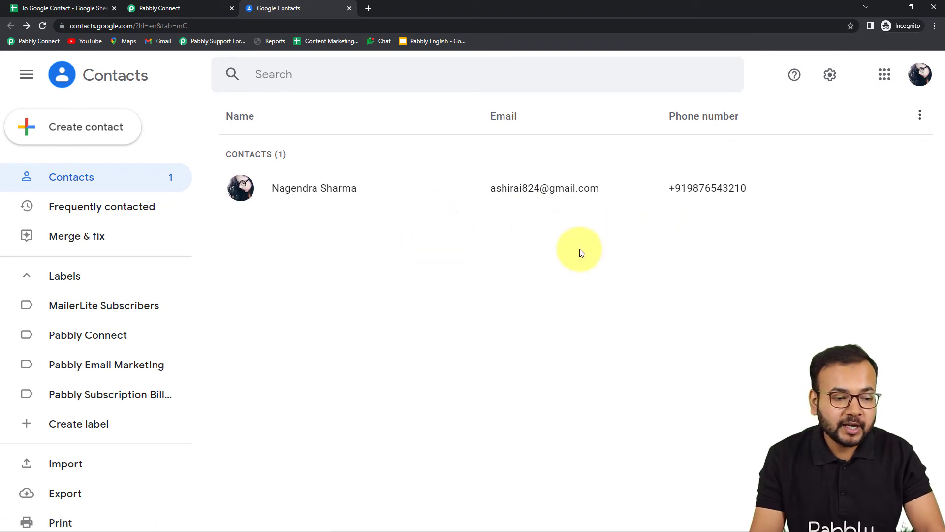
Return to Pabbly Connect and review the mapped fields of the Create Contact action
{"action": "left_click", "coordinate": [202, 14]}
{"action": "scroll", "coordinate": [201, 318], "scroll_direction": "up", "scroll_amount": 3}
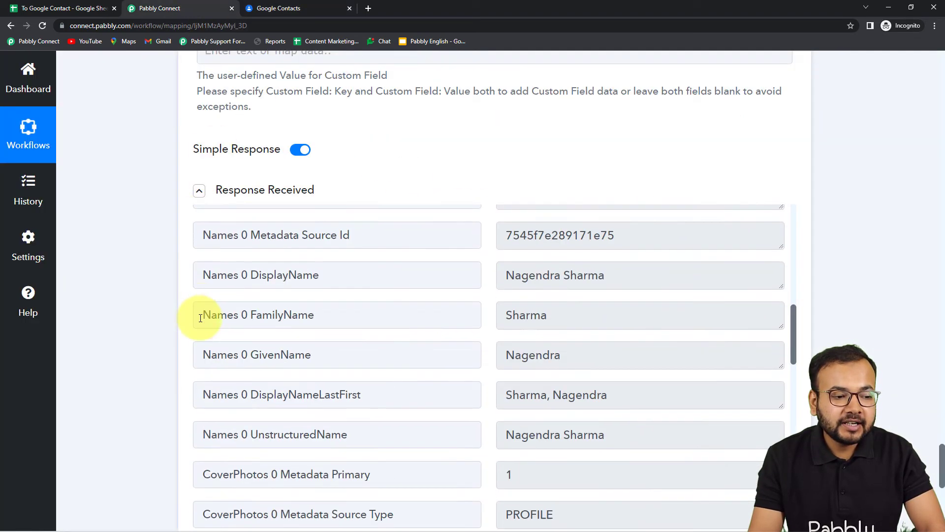
{"action": "scroll", "coordinate": [201, 318], "scroll_direction": "up", "scroll_amount": 5}
{"action": "scroll", "coordinate": [150, 327], "scroll_direction": "up", "scroll_amount": 15}
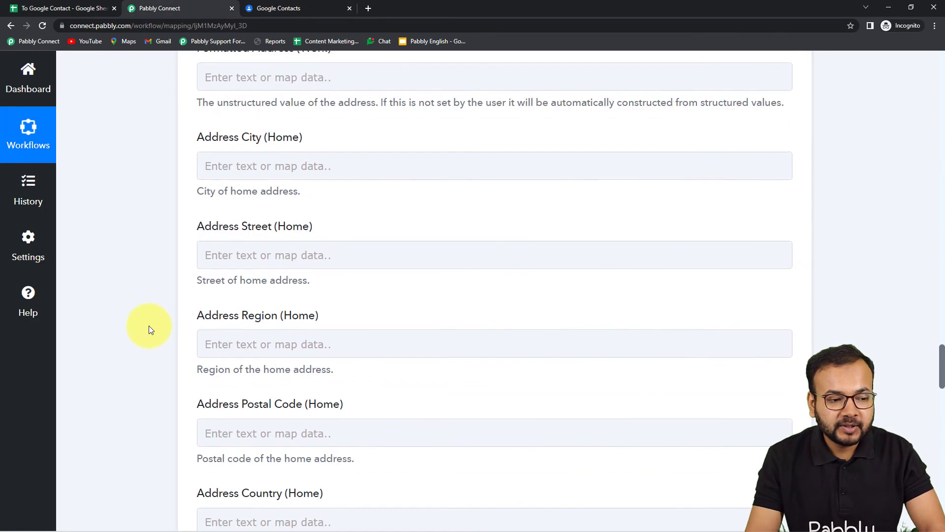
{"action": "scroll", "coordinate": [148, 326], "scroll_direction": "up", "scroll_amount": 15}
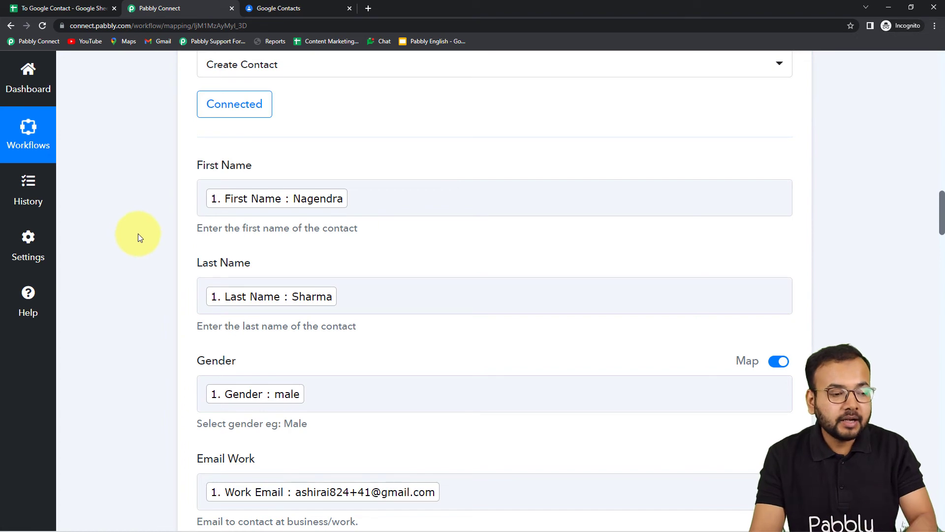
Switch to Google Contacts and delete the test contact from the contacts list
{"action": "left_click", "coordinate": [276, 8]}
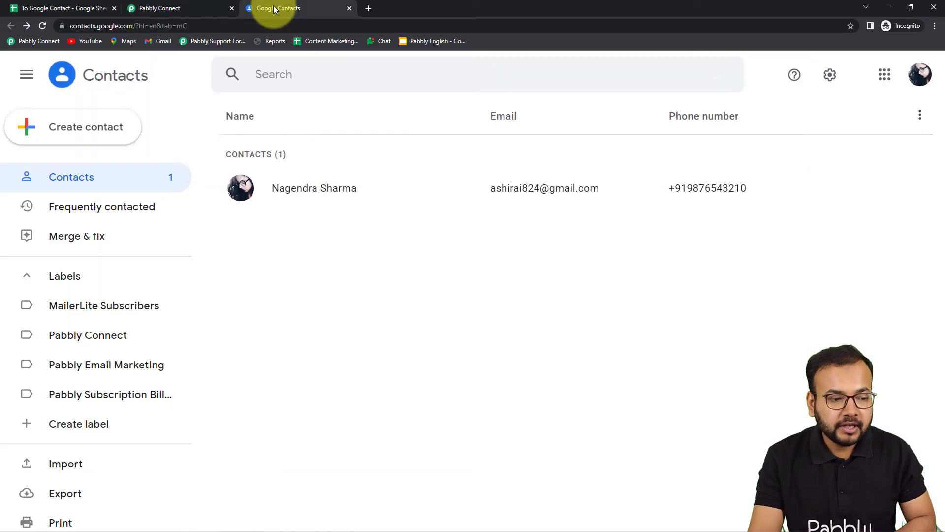
{"action": "left_click", "coordinate": [241, 189]}
{"action": "left_click", "coordinate": [353, 117]}
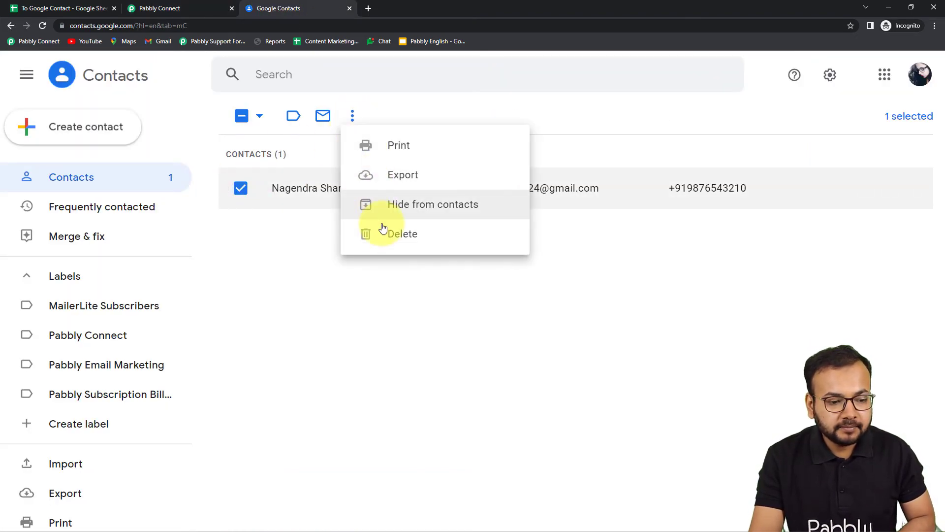
{"action": "left_click", "coordinate": [402, 233]}
{"action": "left_click", "coordinate": [556, 315]}
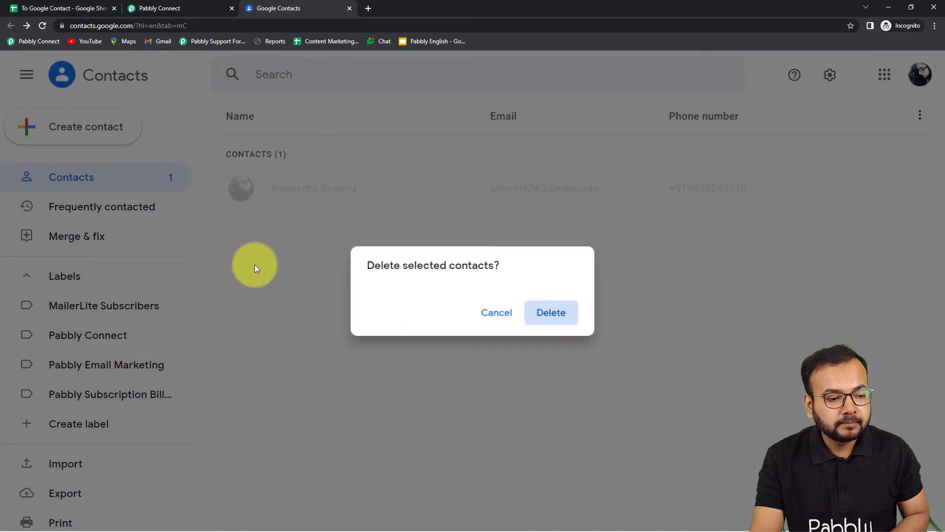
Switch to the To Google Contact spreadsheet and run Send All Data from Pabbly Connect Webhooks
{"action": "left_click", "coordinate": [88, 11]}
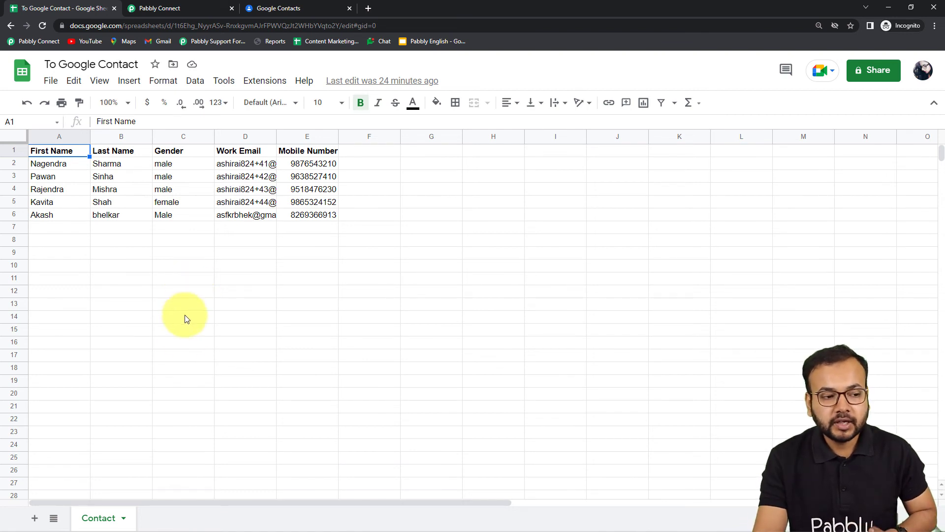
{"action": "left_click", "coordinate": [256, 87]}
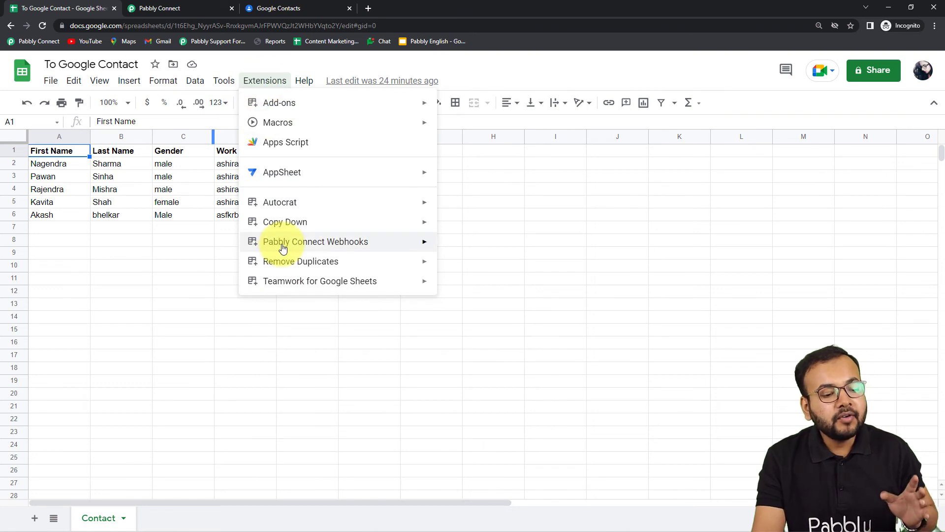
{"action": "mouse_move", "coordinate": [283, 248]}
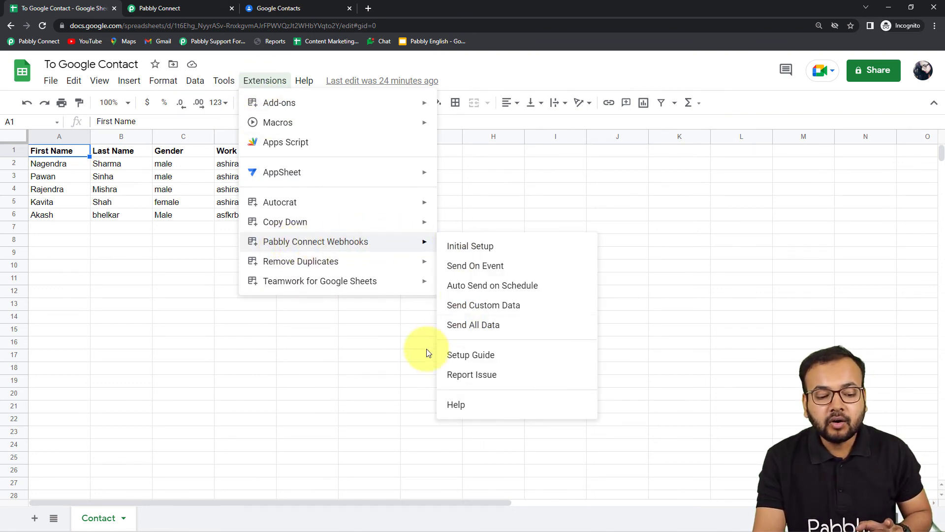
{"action": "left_click", "coordinate": [543, 330]}
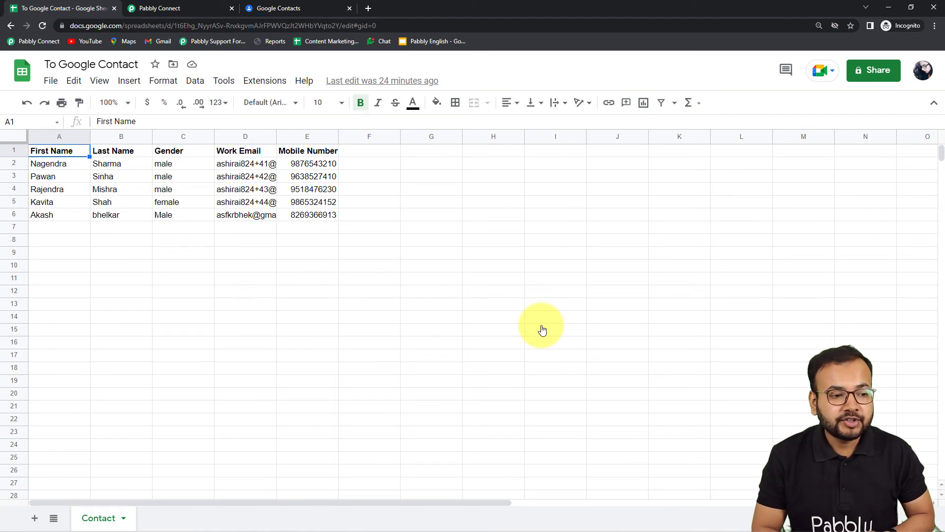
Reload Google Contacts and compare its contacts with the rows in the To Google Contact spreadsheet
{"action": "left_click", "coordinate": [310, 10]}
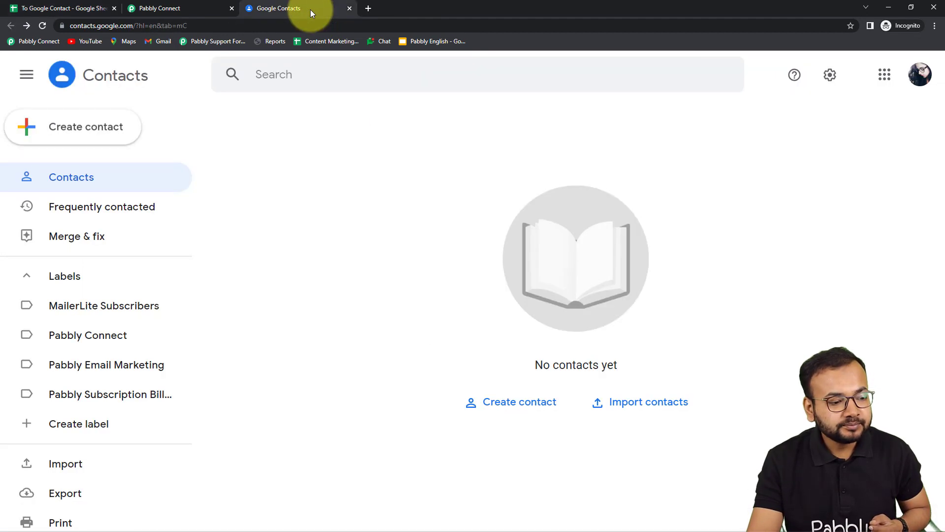
{"action": "left_click", "coordinate": [43, 25]}
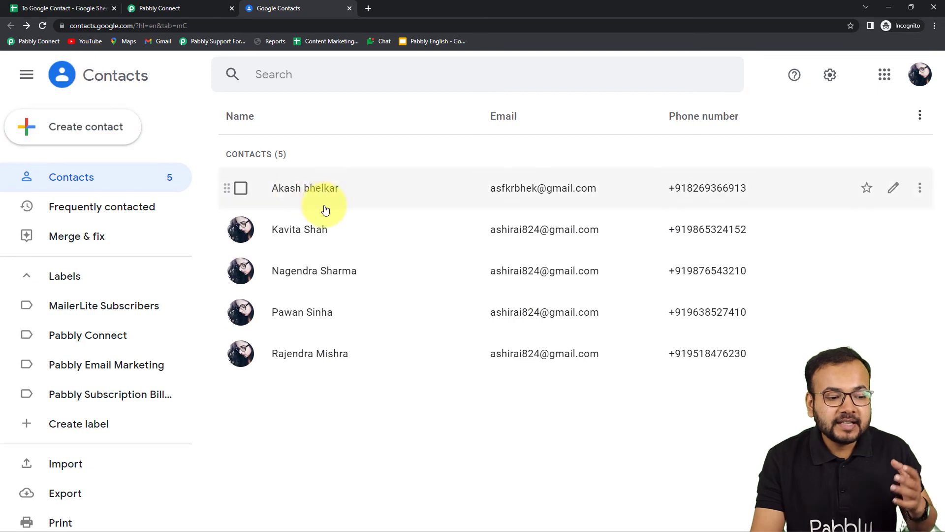
{"action": "left_click", "coordinate": [74, 8]}
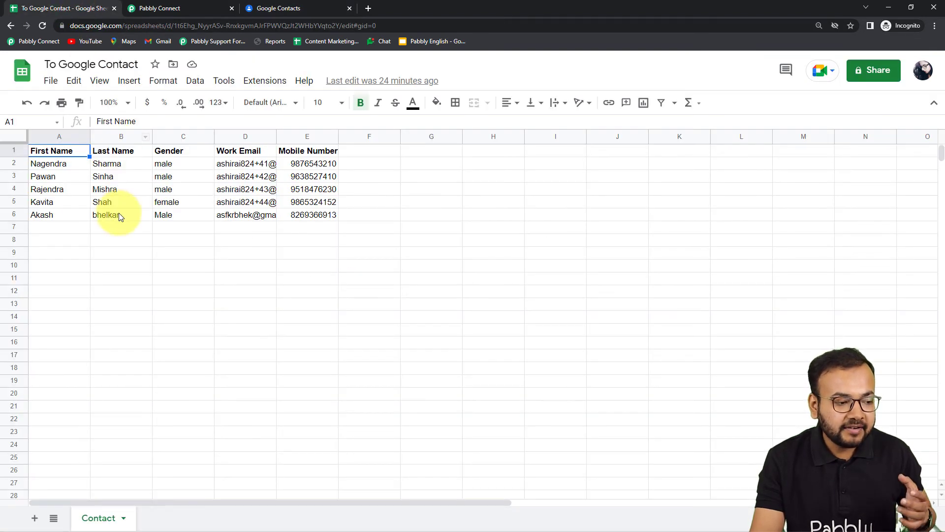
{"action": "left_click", "coordinate": [274, 9]}
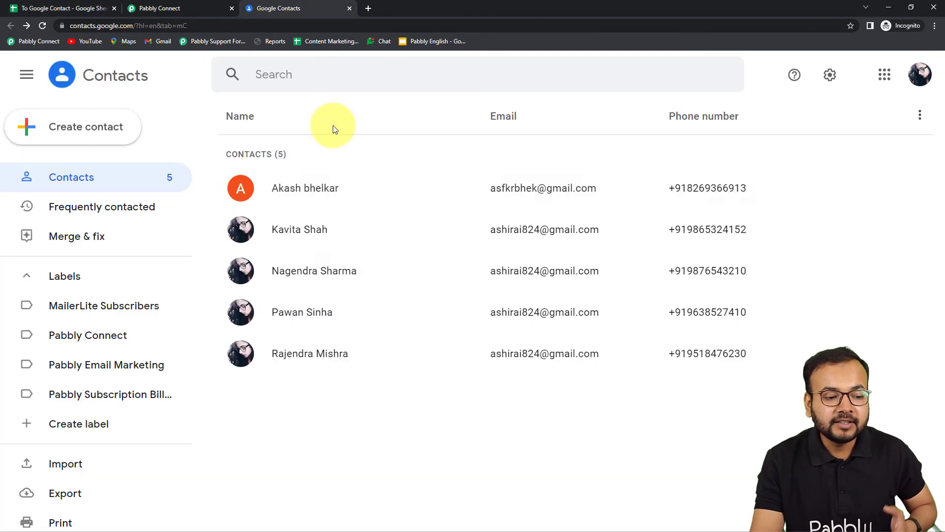
{"action": "left_click", "coordinate": [73, 9]}
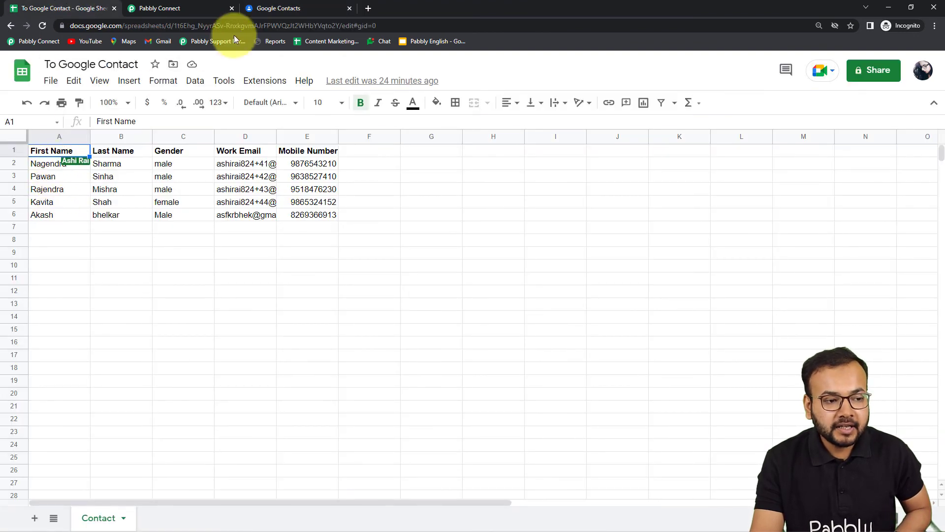
{"action": "left_click", "coordinate": [275, 8]}
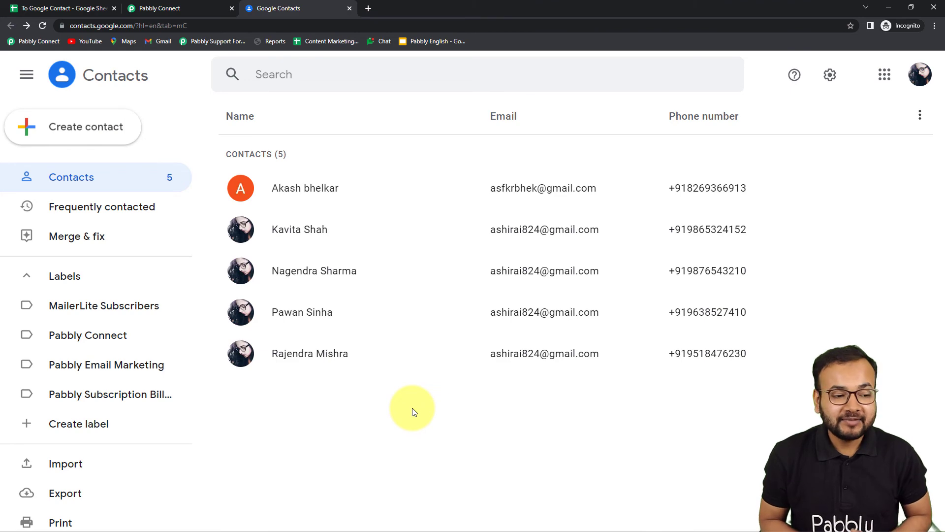
Look up the Pabbly Connect Webhooks extension in the Google Sheets spreadsheet and return to the Pabbly Connect workflow
{"action": "left_click", "coordinate": [179, 9]}
{"action": "left_click", "coordinate": [94, 10]}
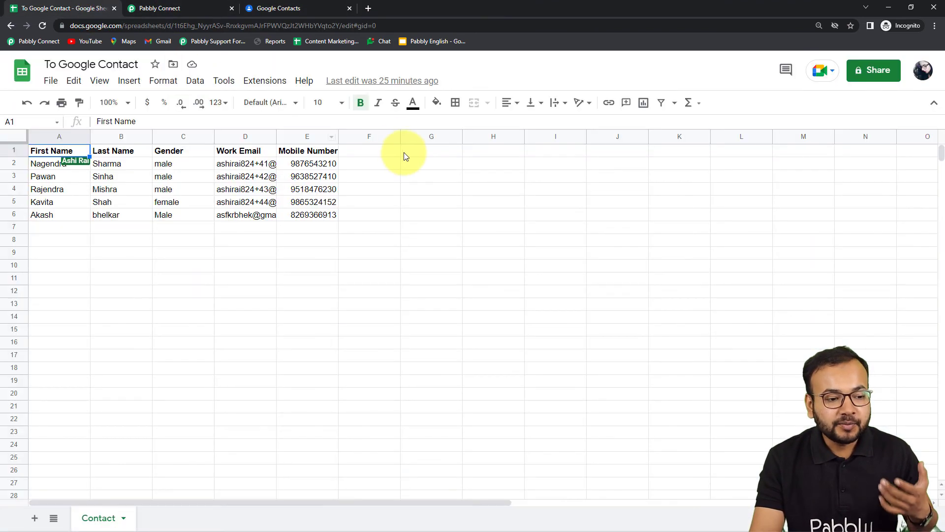
{"action": "left_click", "coordinate": [254, 81]}
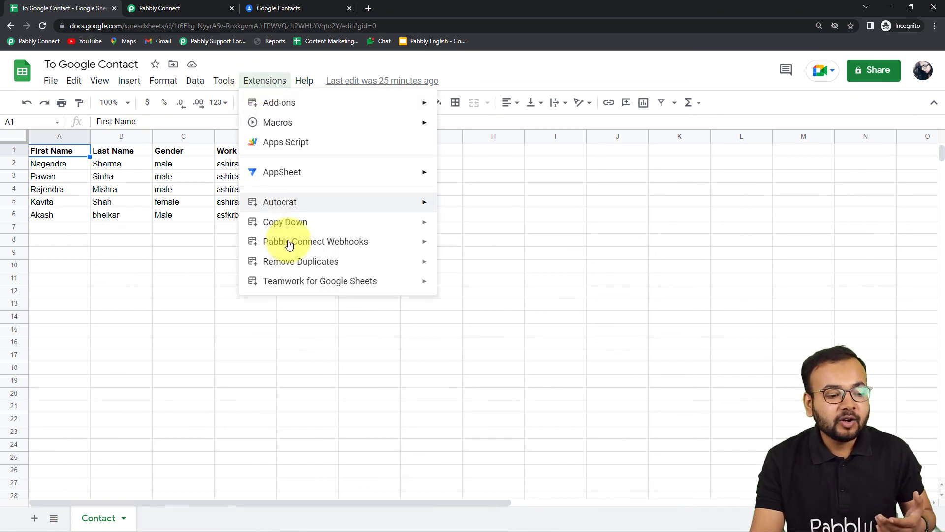
{"action": "mouse_move", "coordinate": [292, 248]}
{"action": "left_click", "coordinate": [187, 10]}
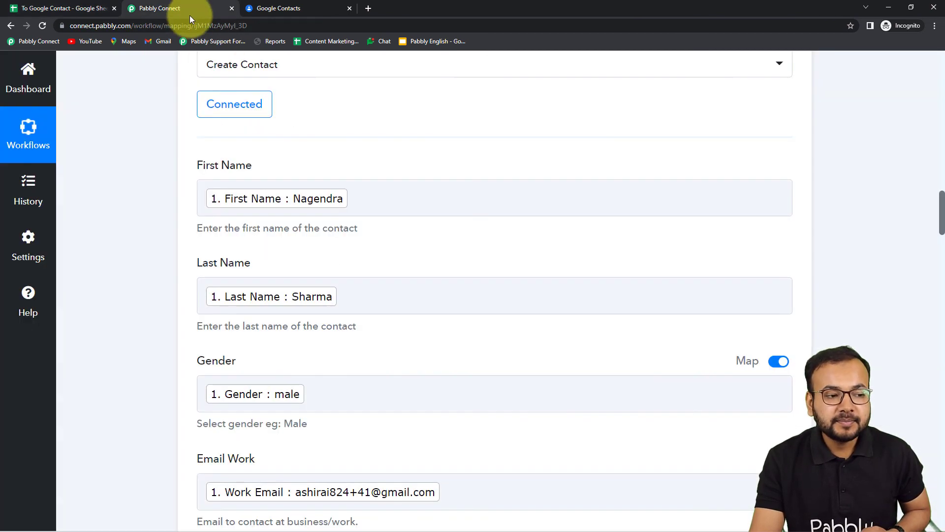